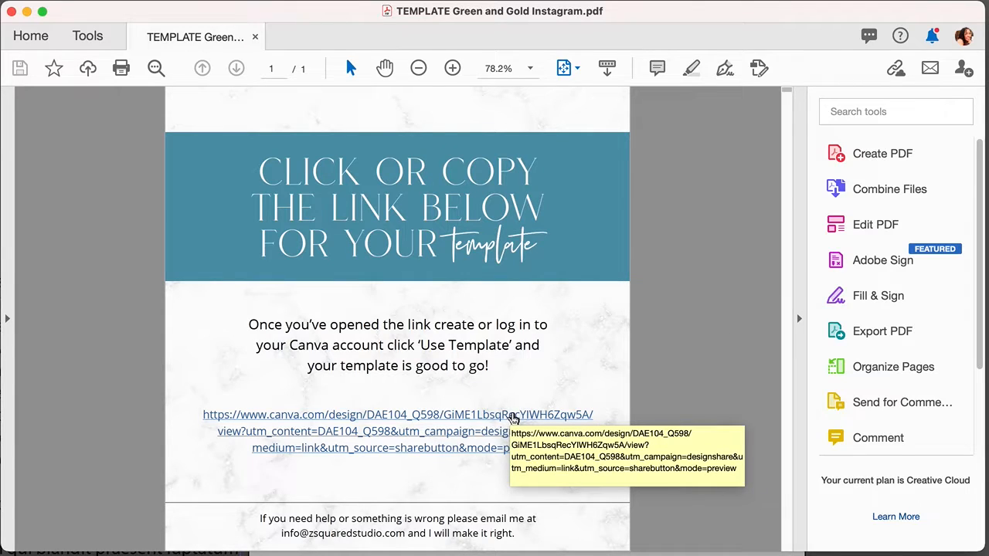
Step: Follow the template link in the PDF to Canva and create an editable copy of the shared Instagram template
left_click(514, 418)
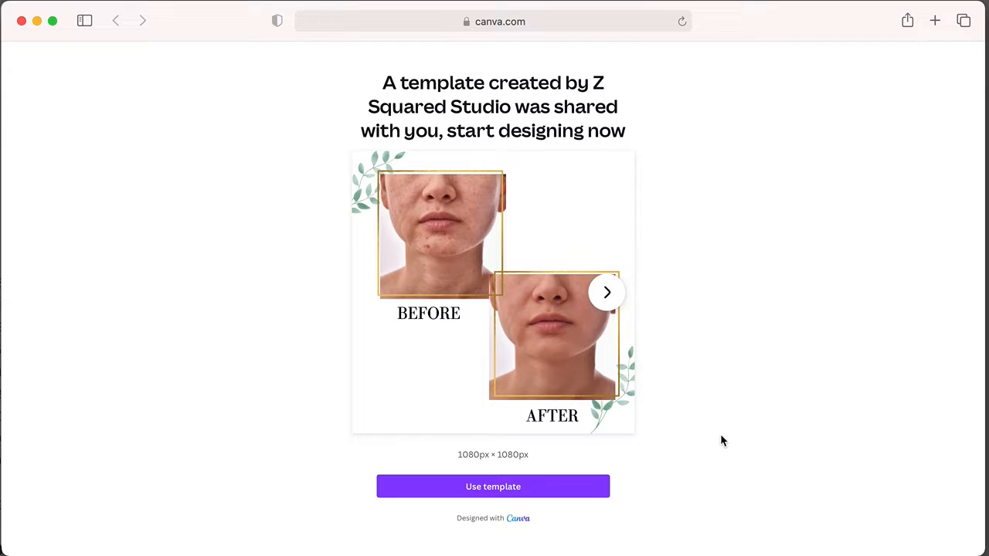
left_click(530, 489)
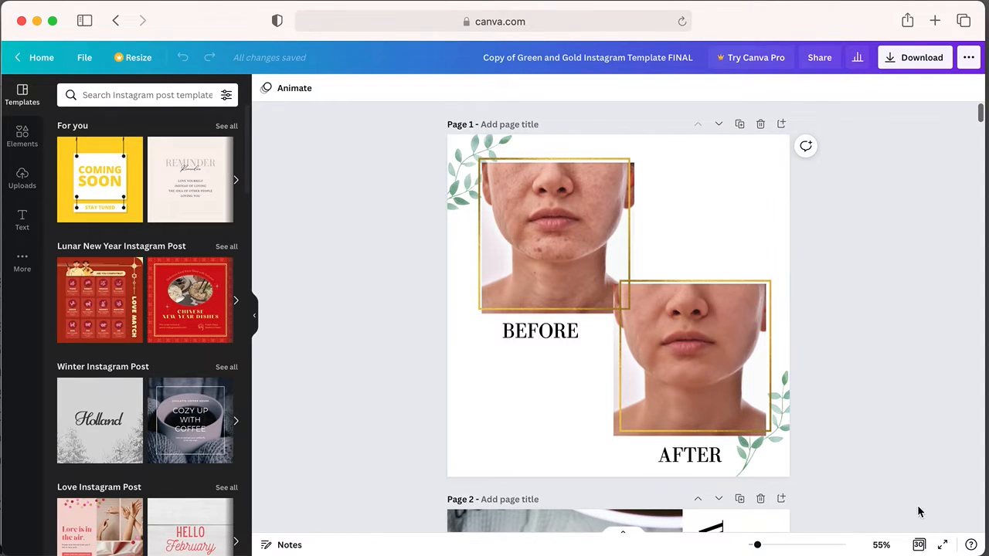
Step: Show all template pages as a grid and look through the post designs and stock photo pages
left_click(919, 547)
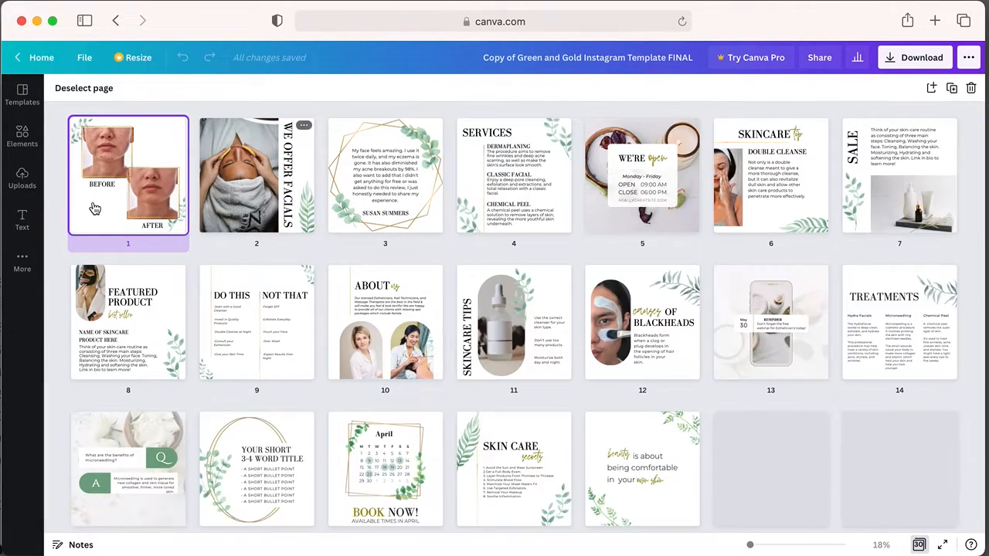
scroll(905, 363, "down", 8)
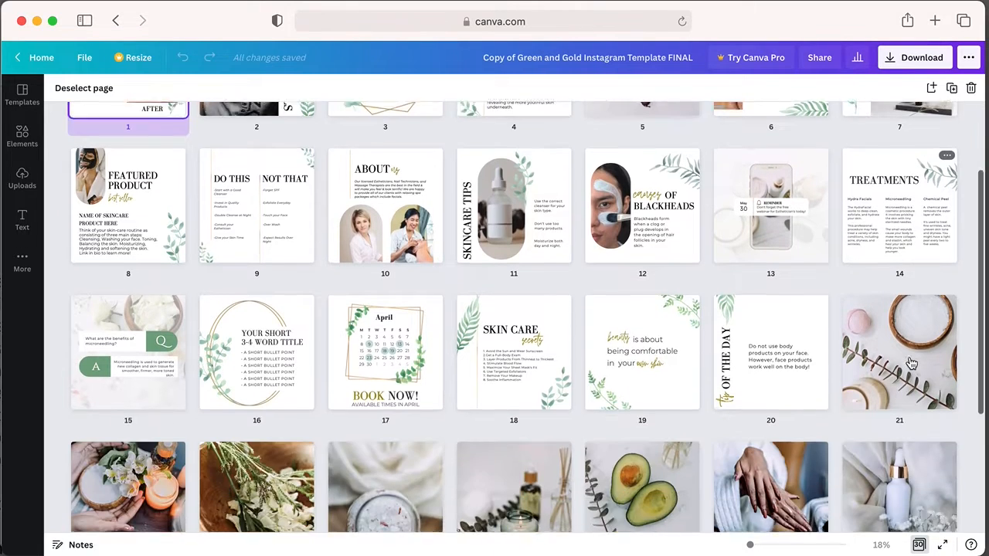
scroll(909, 362, "up", 8)
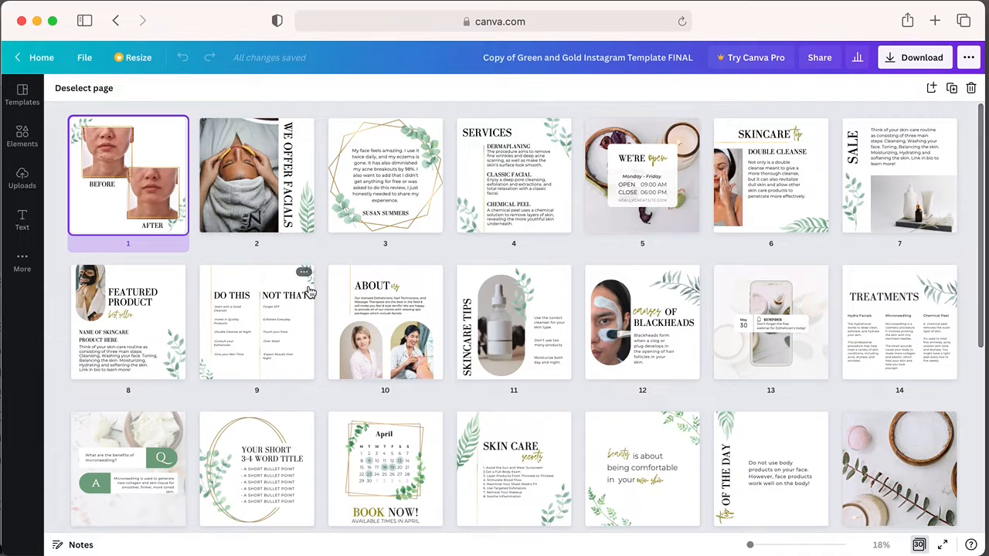
scroll(822, 287, "down", 5)
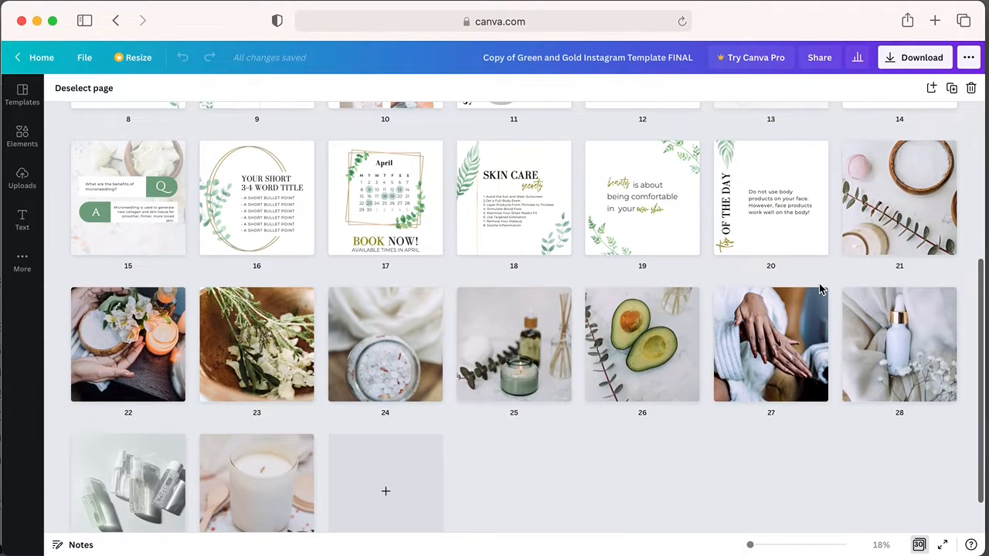
scroll(835, 284, "down", 1)
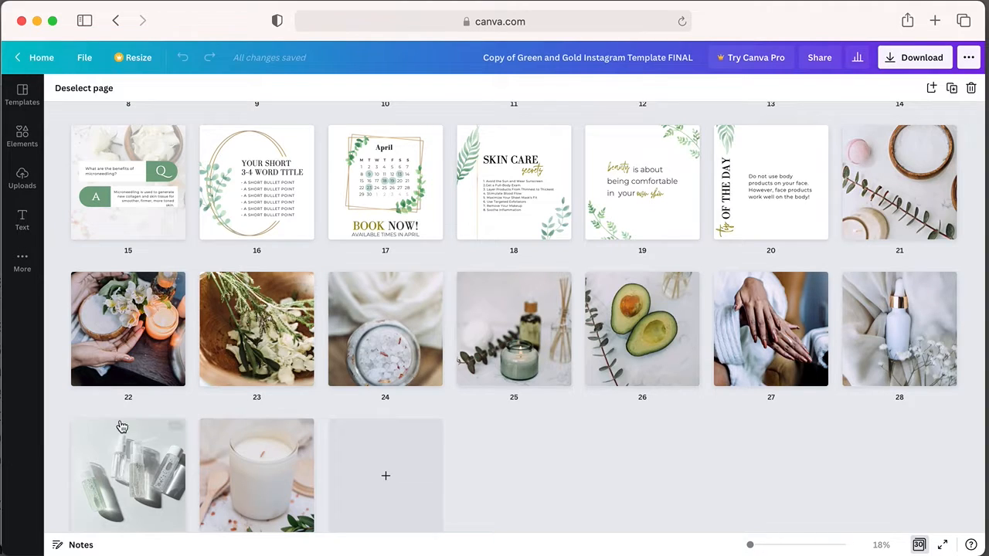
scroll(279, 443, "down", 1)
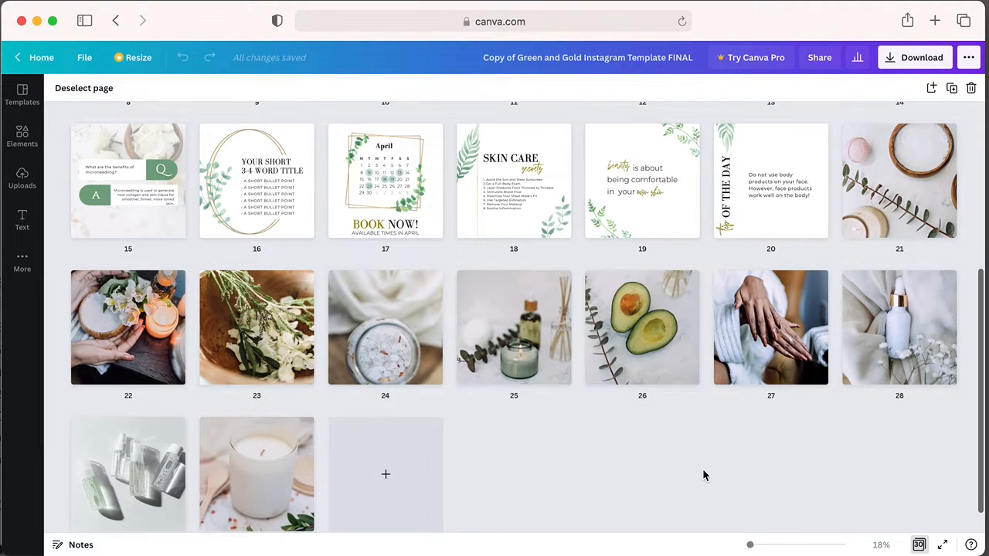
scroll(702, 469, "up", 5)
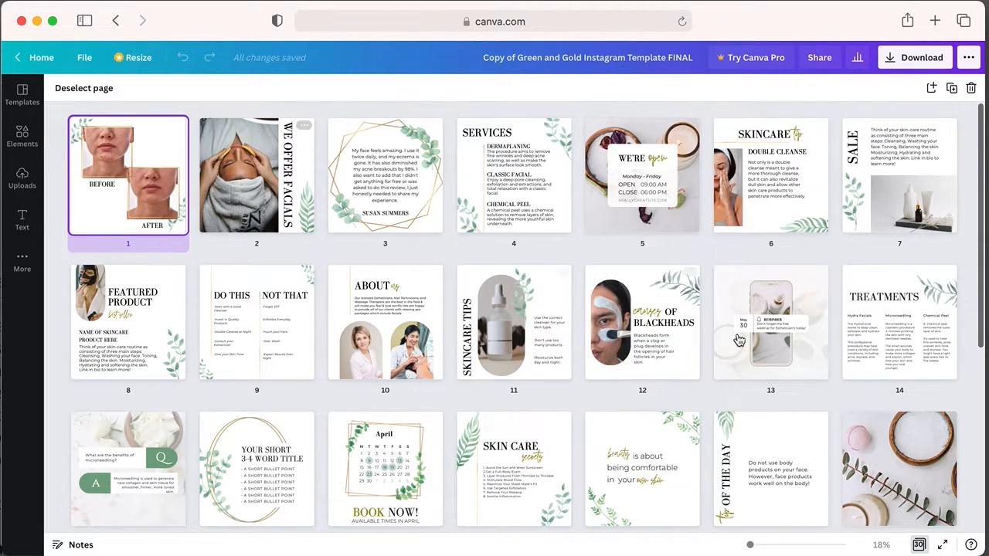
scroll(822, 409, "down", 5)
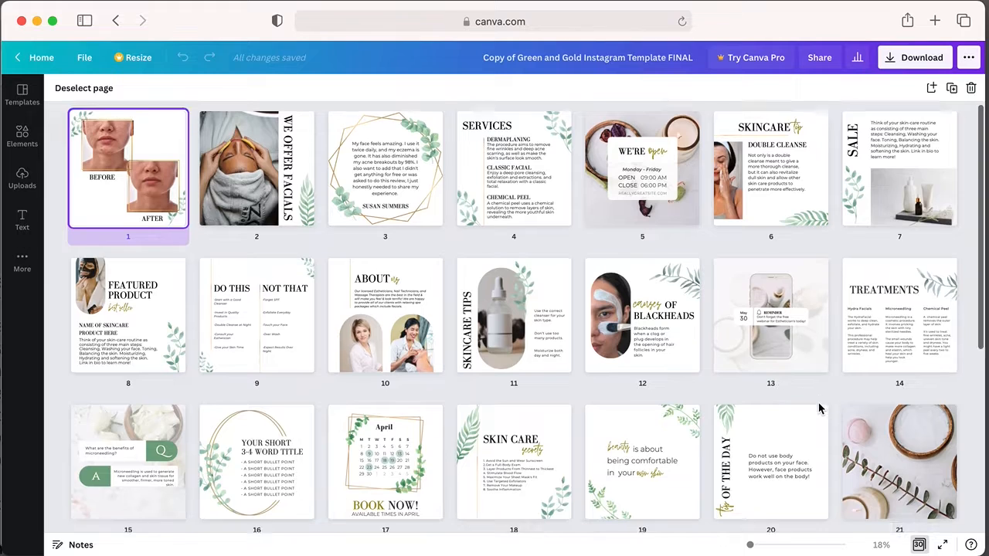
scroll(821, 409, "down", 1)
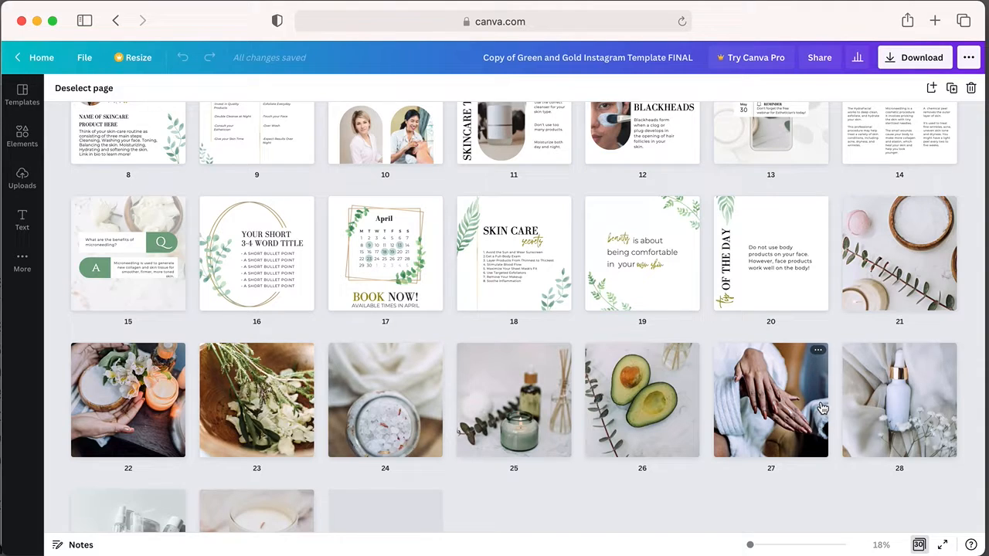
scroll(822, 409, "up", 2)
scroll(822, 409, "down", 3)
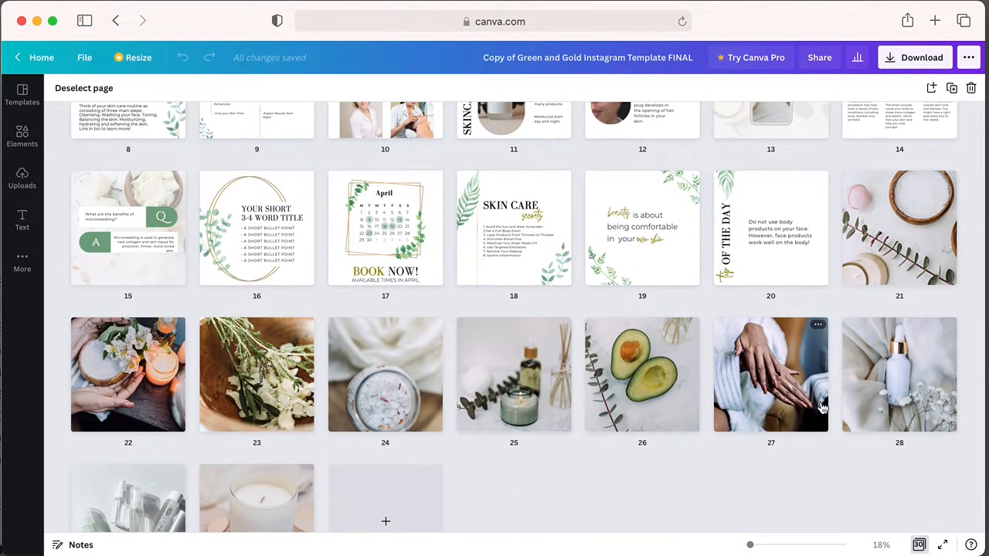
scroll(822, 407, "down", 2)
scroll(823, 406, "up", 10)
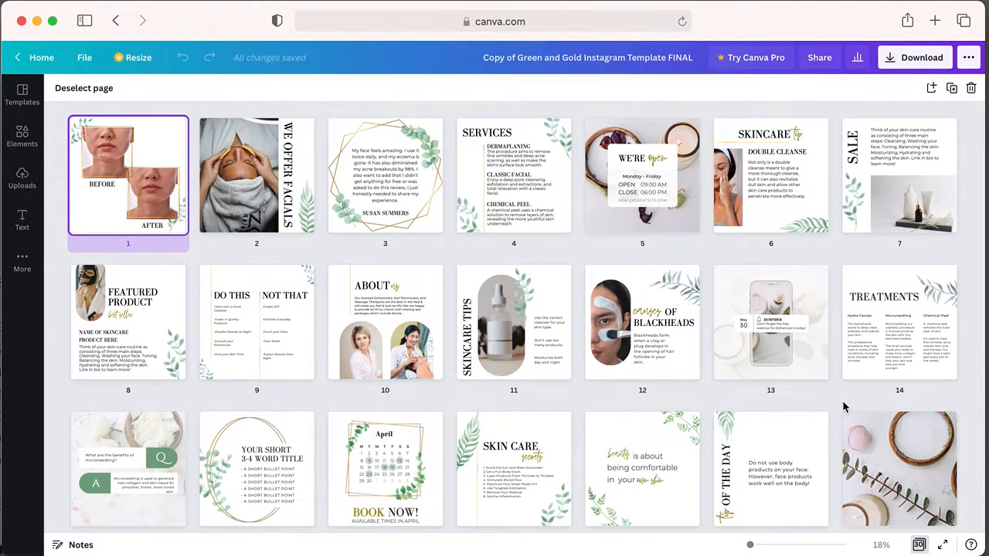
Step: Open page 8 for editing and replace the "FEATURED PRODUCT" heading with "MY FAVORITE SKIN CARE PRODUCTS"
double_click(136, 337)
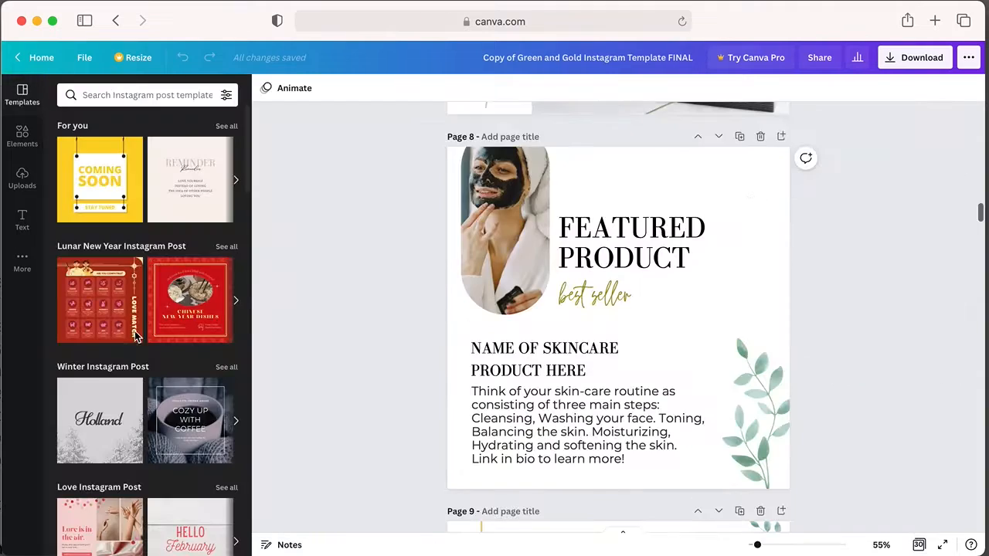
double_click(558, 224)
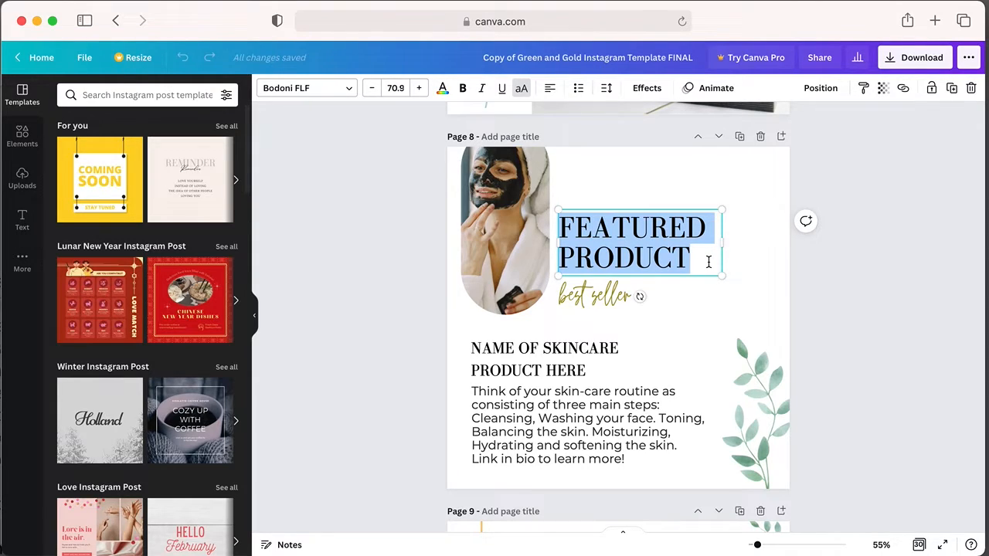
type("MY FAVI")
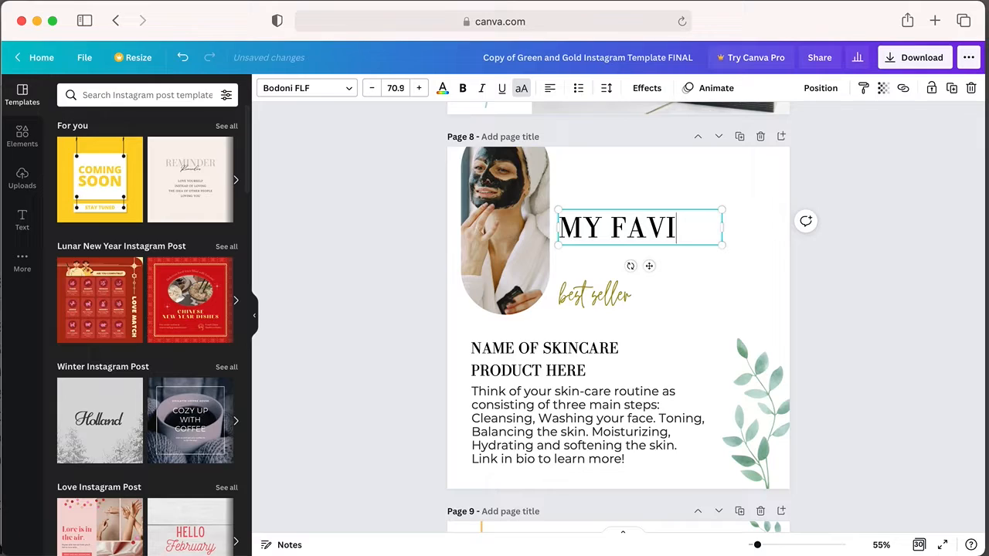
key("BackSpace")
type("PR")
key("BackSpace")
key("BackSpace")
type("ORITE SKIN CA")
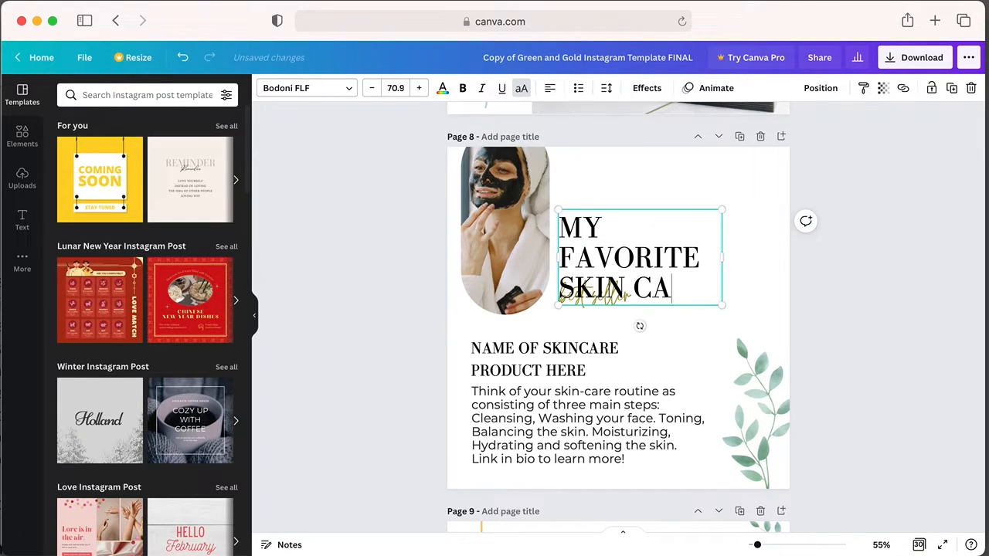
type("RE PRODUCTS")
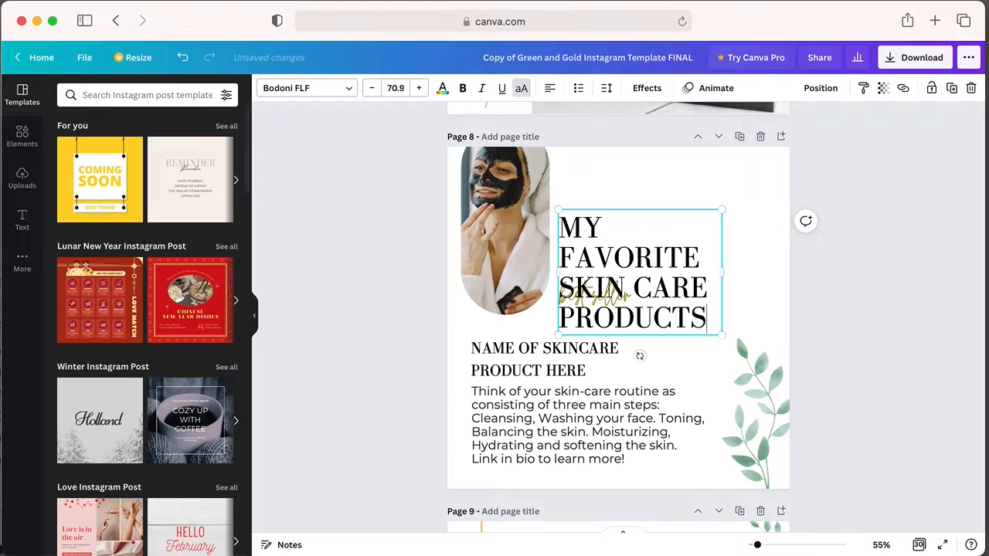
Step: Move the heading up clear of the "best seller" script and delete the word "PRODUCTS" from it
left_click(764, 267)
left_click_drag(691, 265, 691, 211)
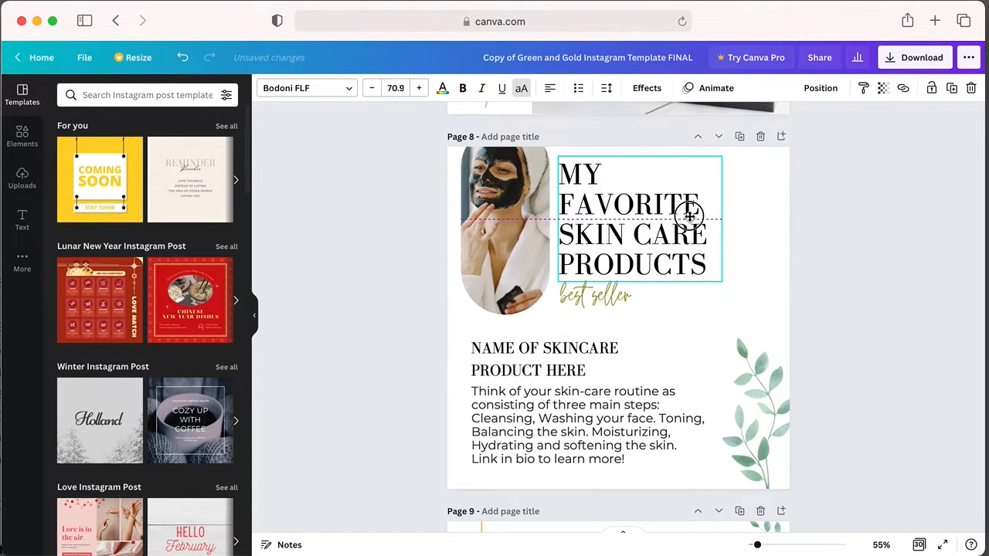
double_click(680, 267)
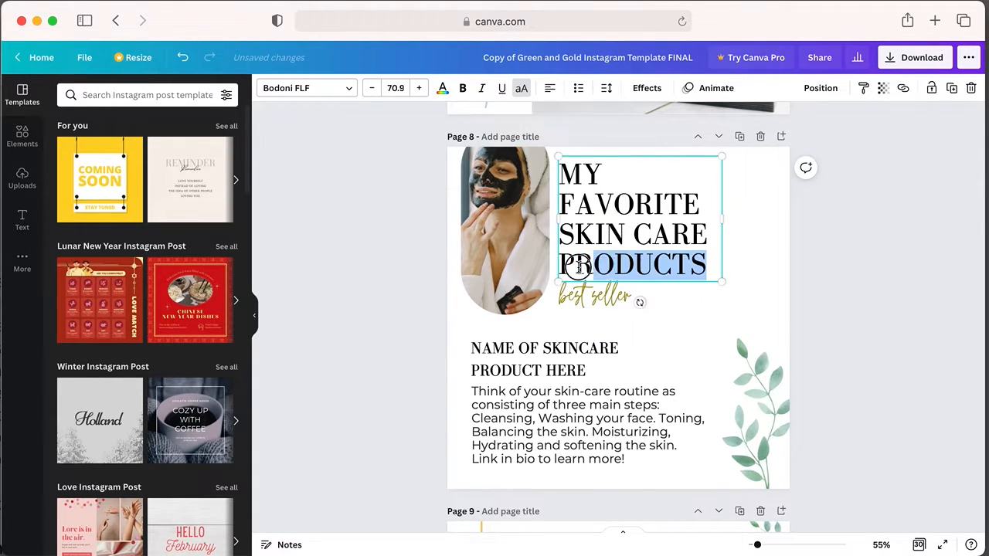
left_click(522, 269)
left_click(691, 265)
left_click_drag(717, 263, 558, 264)
key("BackSpace")
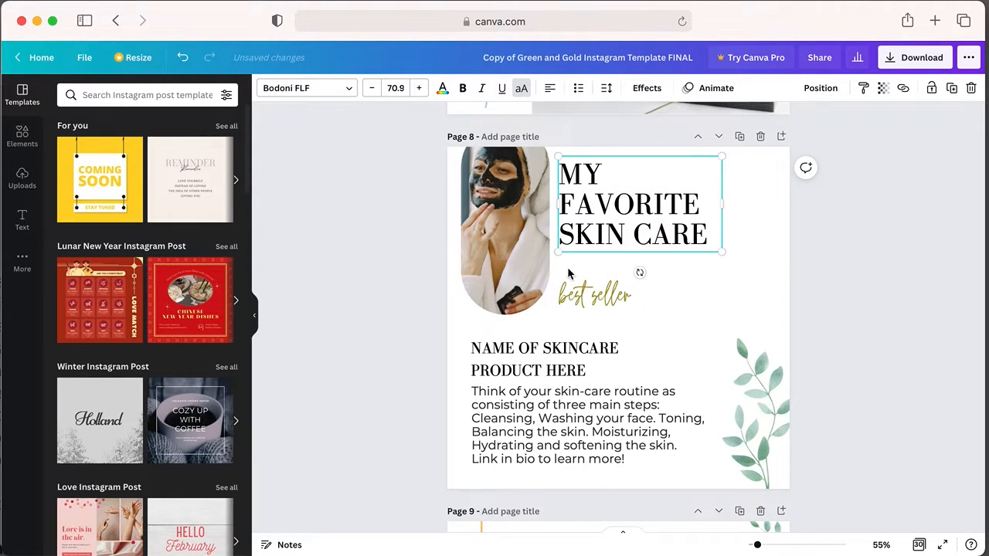
Step: Replace the "best seller" script text with "products" and move the heading down close above it
left_click(591, 295)
left_click(592, 294)
key("BackSpace")
type("prod")
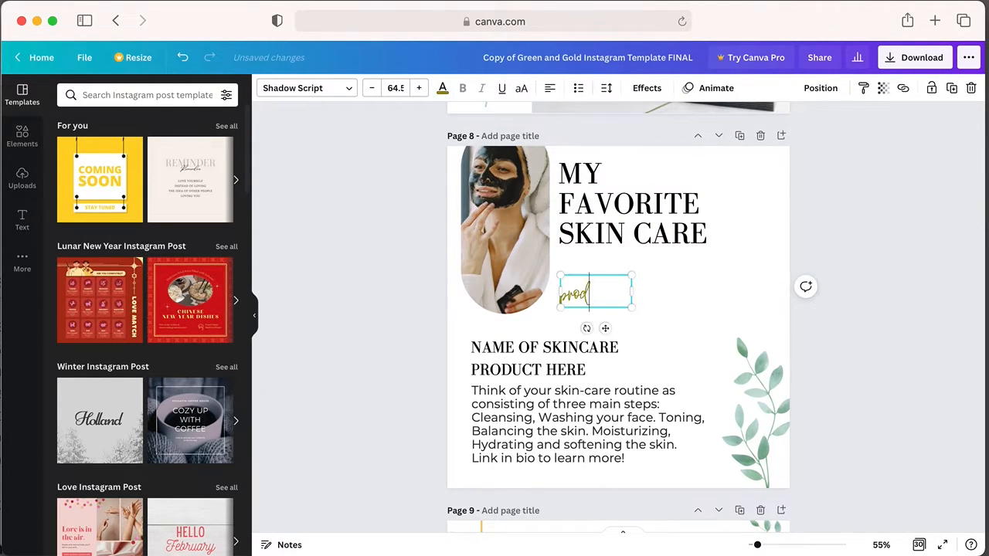
type("ucts")
left_click_drag(649, 229, 649, 253)
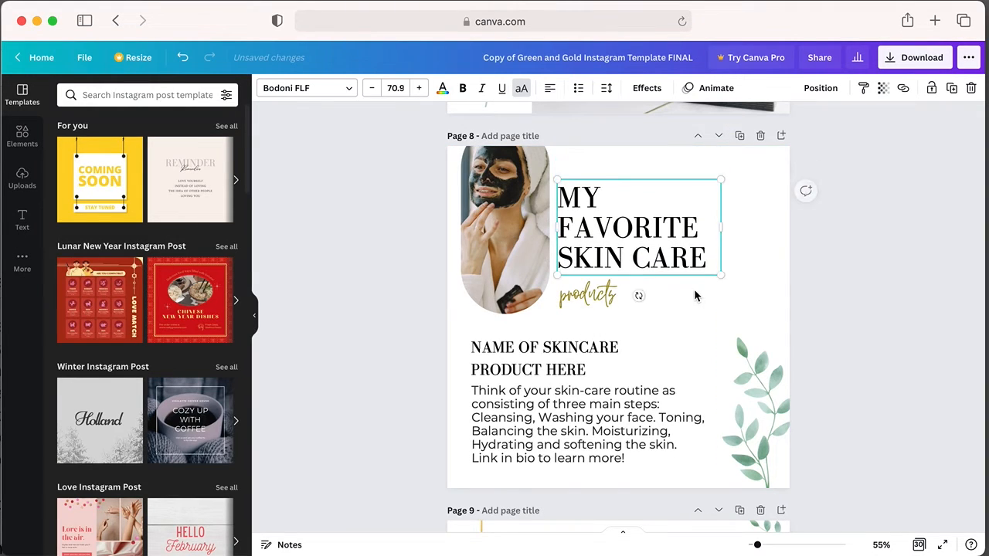
Step: Increase the font size of the "products" script text to 70.5
left_click(609, 293)
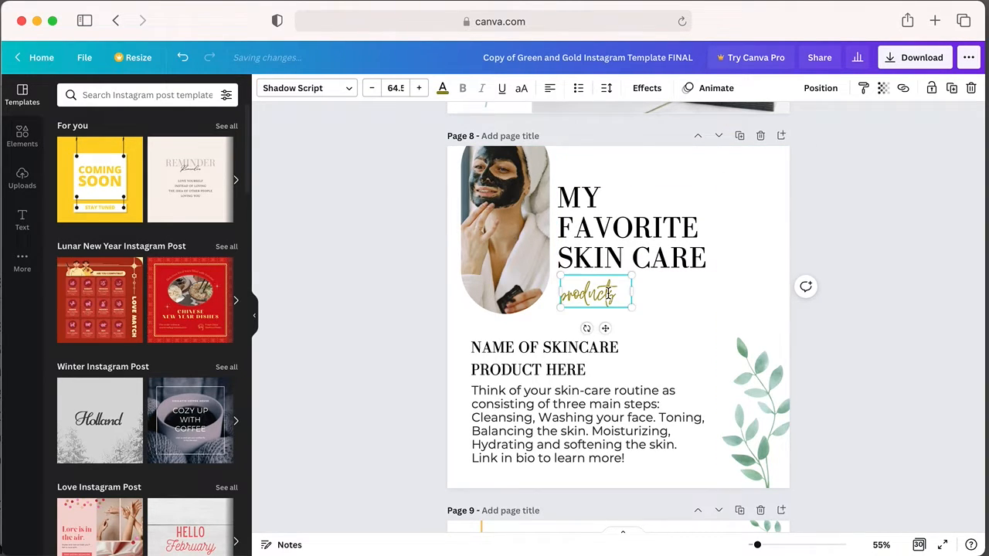
left_click(420, 89)
left_click(420, 89)
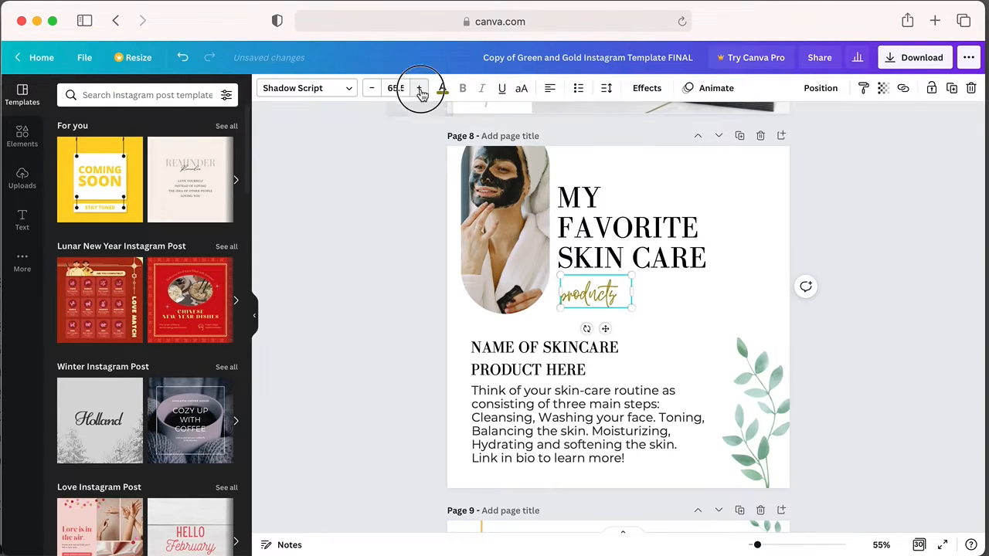
left_click(420, 89)
left_click(419, 89)
left_click(420, 89)
left_click(420, 89)
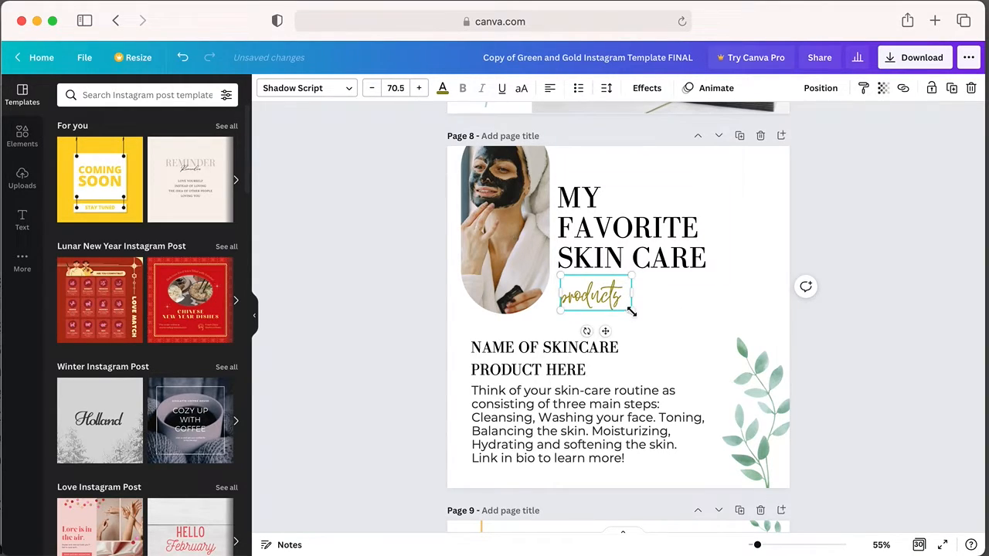
Step: Enlarge the "products" script text a little more and shift it up together with the heading beside the photo
left_click_drag(632, 311, 600, 214)
left_click(703, 321)
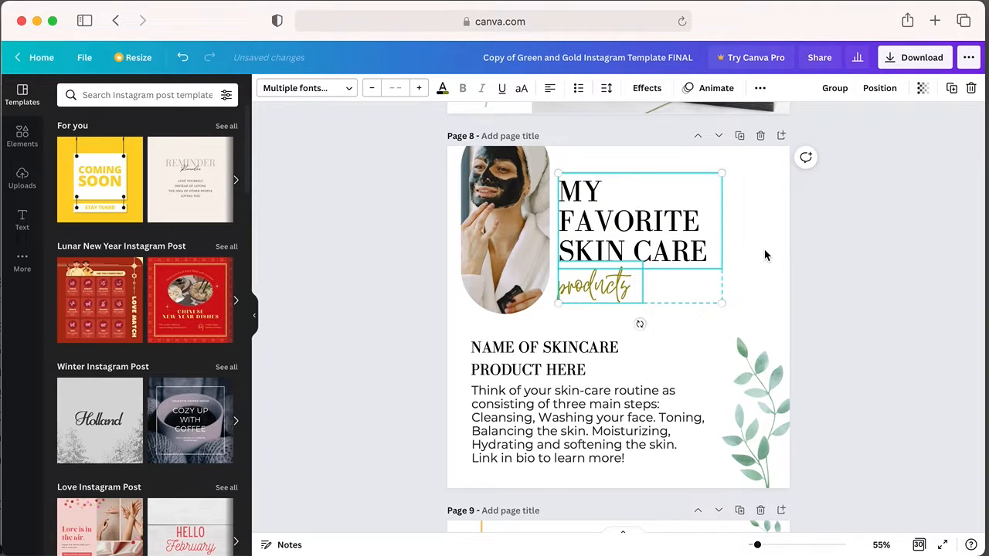
left_click(764, 256)
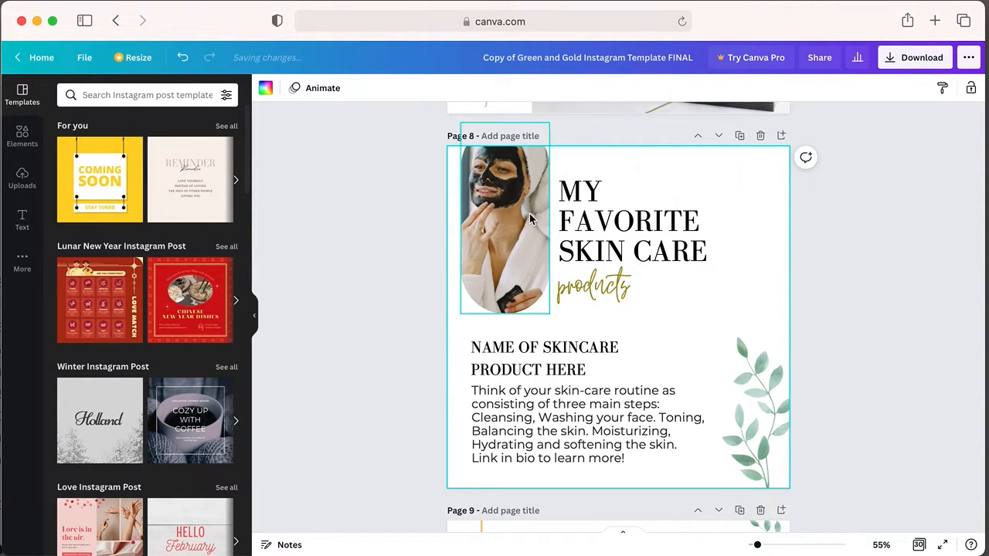
Step: Search the stock photo elements for "skin care product"
left_click(26, 190)
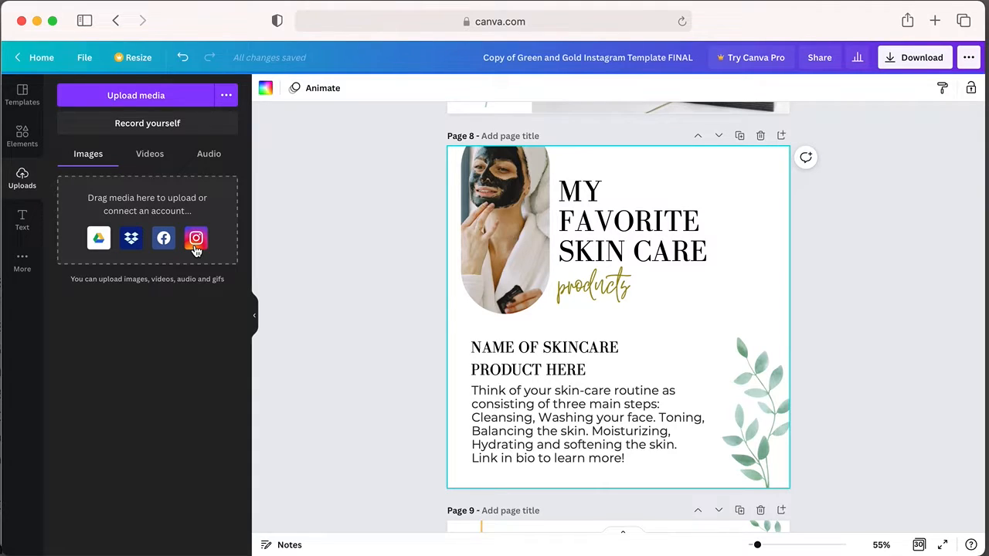
left_click(21, 147)
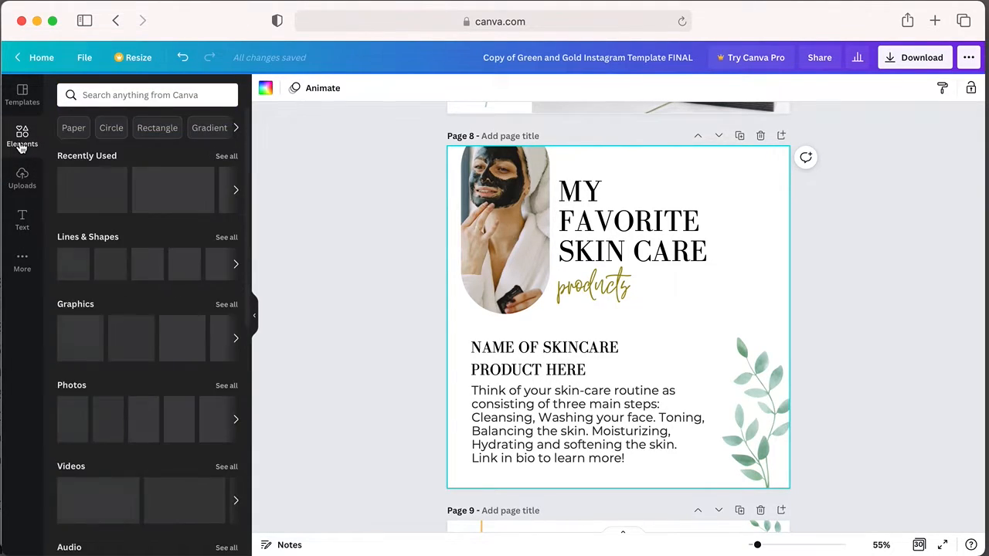
left_click(73, 385)
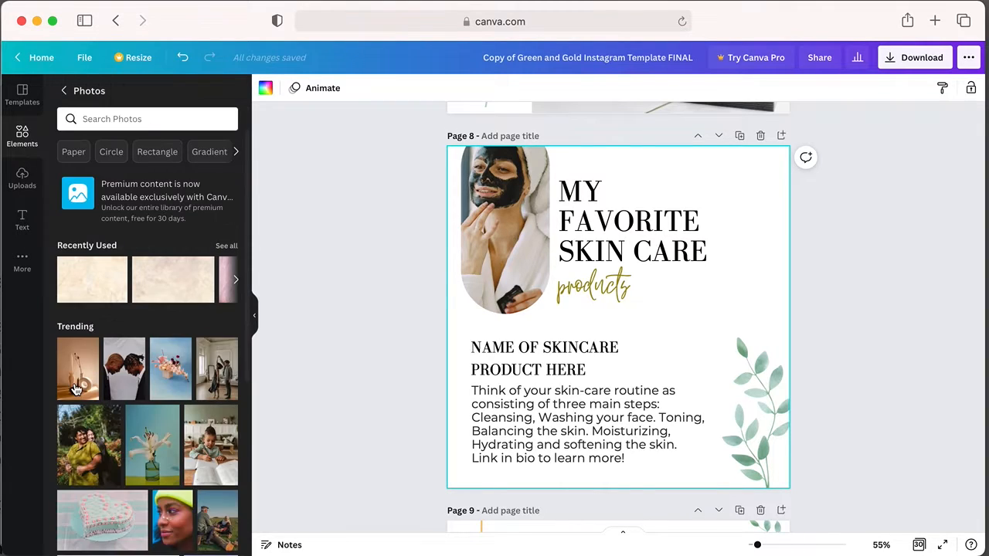
scroll(168, 394, "down", 2)
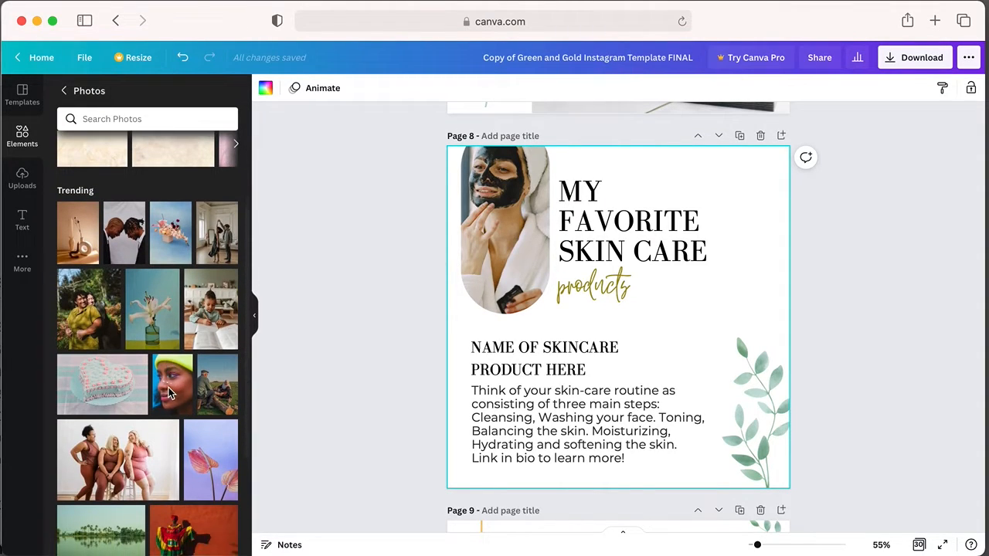
scroll(207, 395, "down", 5)
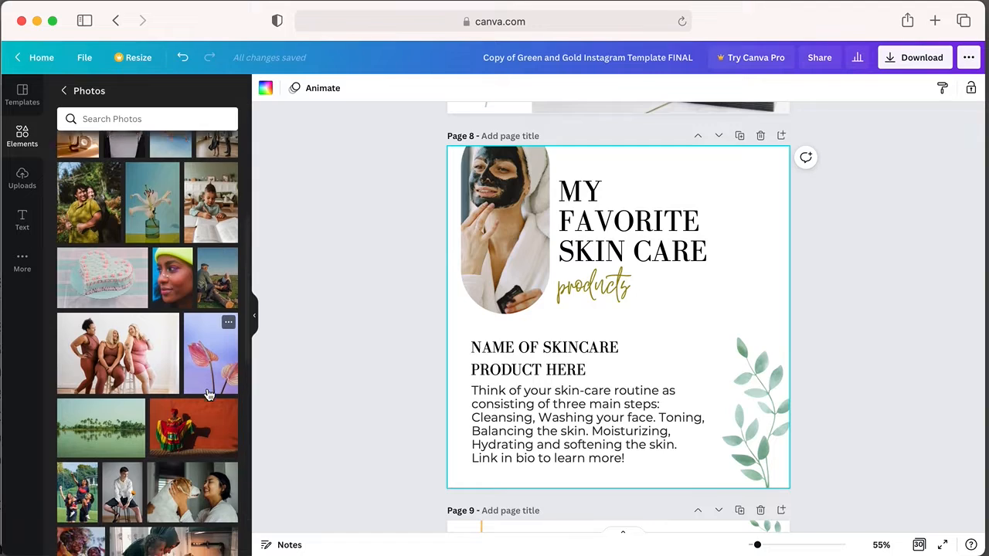
scroll(207, 395, "down", 1)
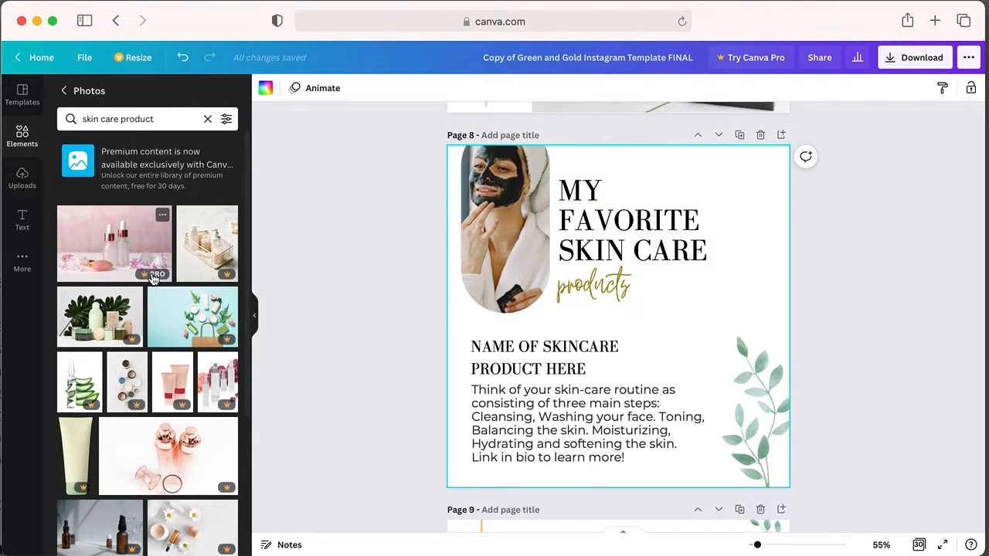
Step: Replace the rounded page 8 photo with the search result of a curly-haired person wearing a nose strip
scroll(153, 278, "down", 15)
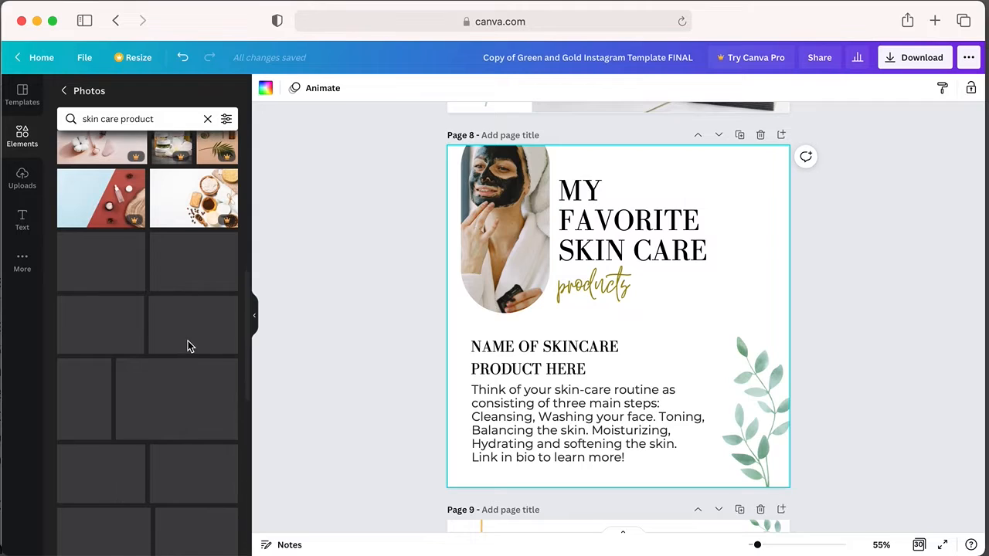
scroll(188, 340, "down", 5)
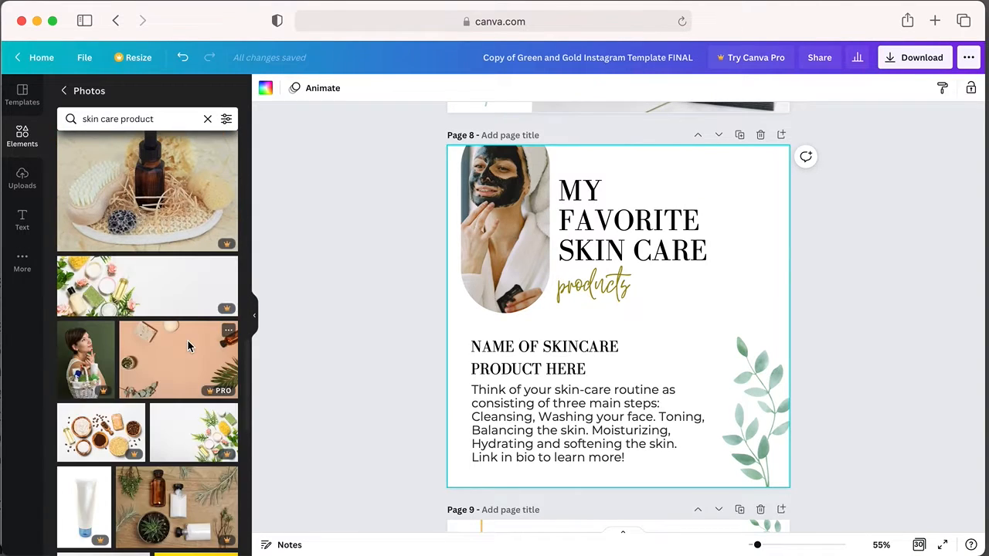
scroll(188, 341, "down", 10)
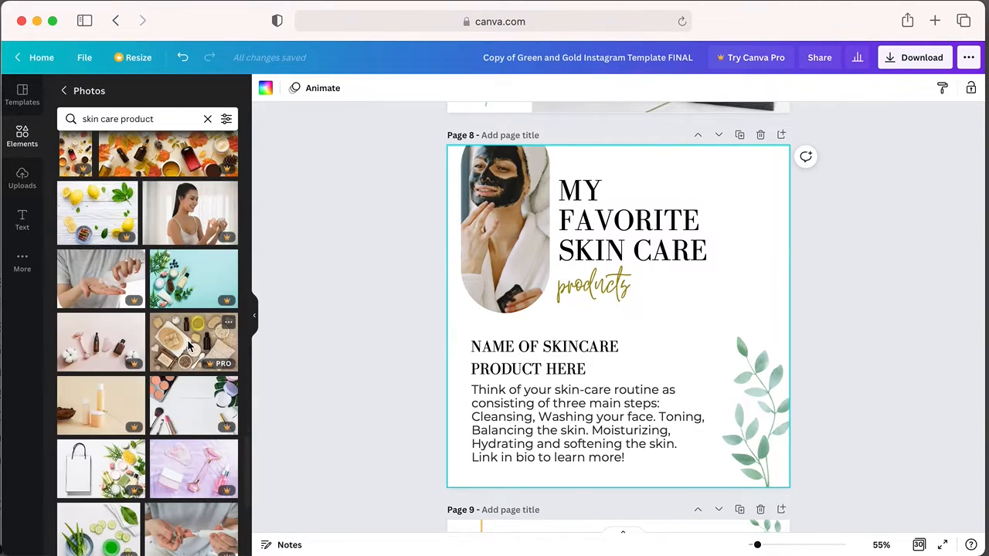
scroll(188, 341, "down", 10)
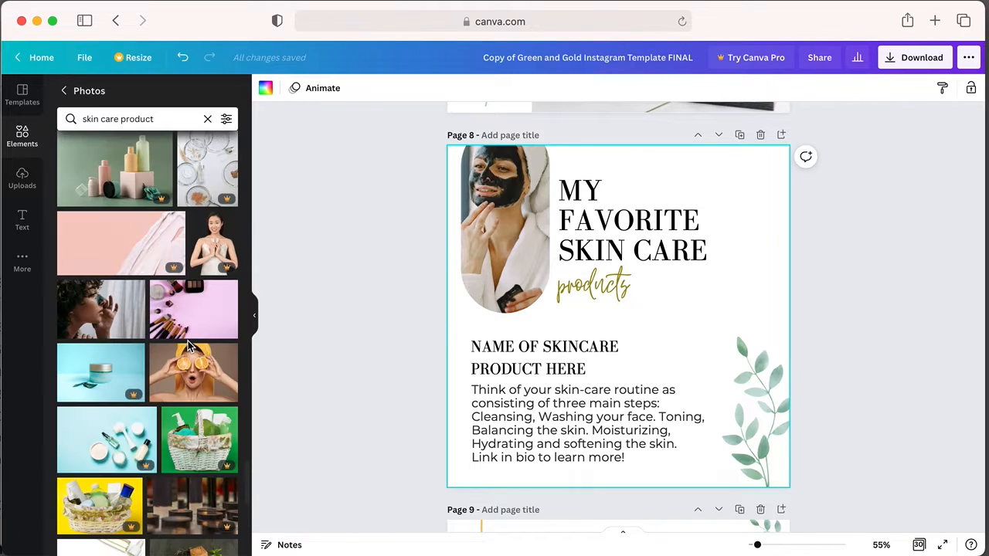
scroll(188, 341, "down", 1)
scroll(188, 340, "up", 2)
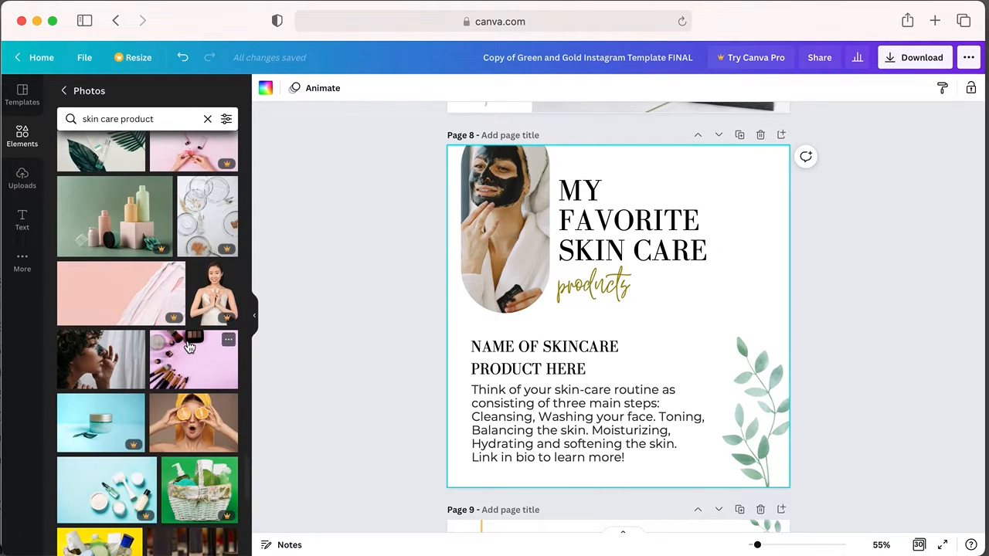
scroll(188, 341, "down", 1)
scroll(189, 349, "down", 1)
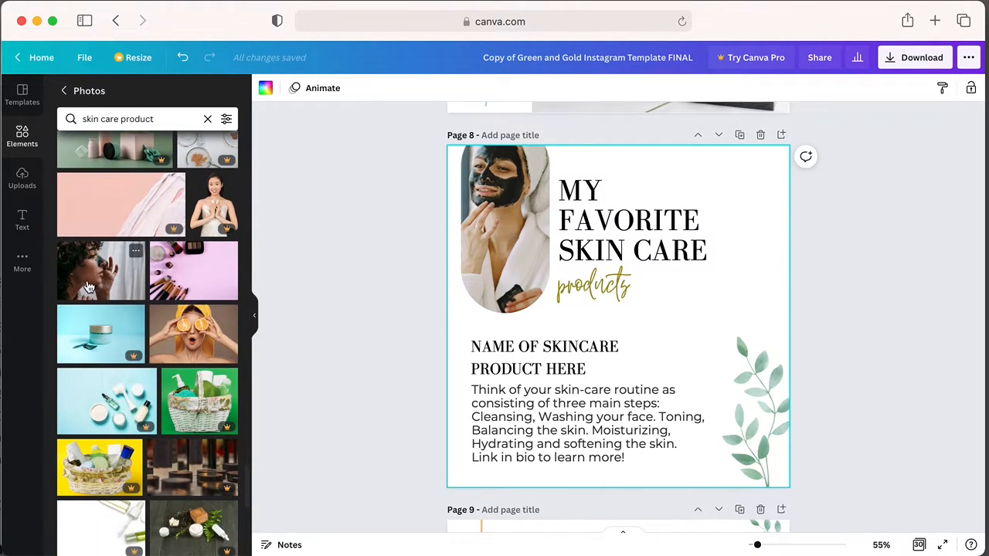
left_click_drag(88, 283, 517, 230)
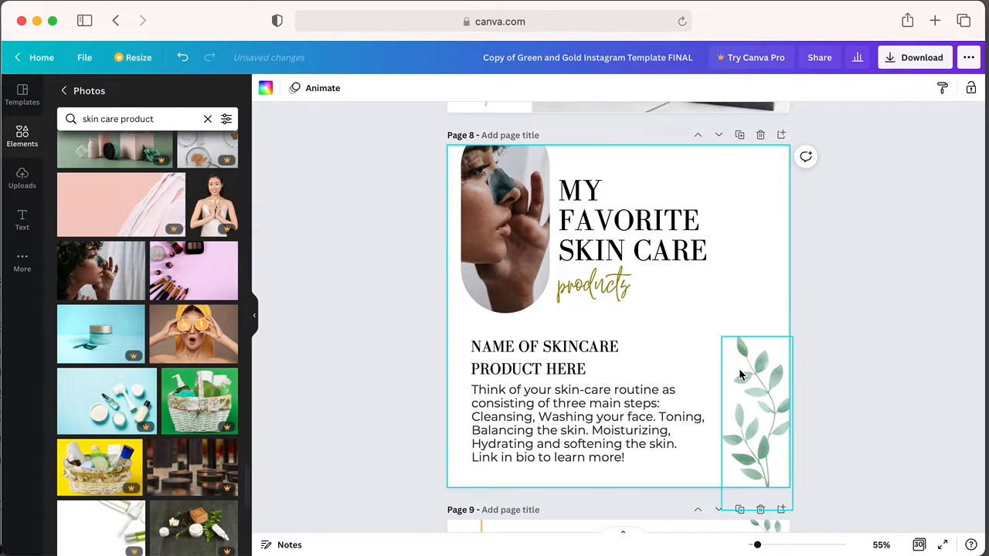
Step: Move the leaf branch to the page's upper-right corner and widen the body paragraph toward the page's right margin
left_click_drag(742, 378, 748, 176)
left_click(711, 429)
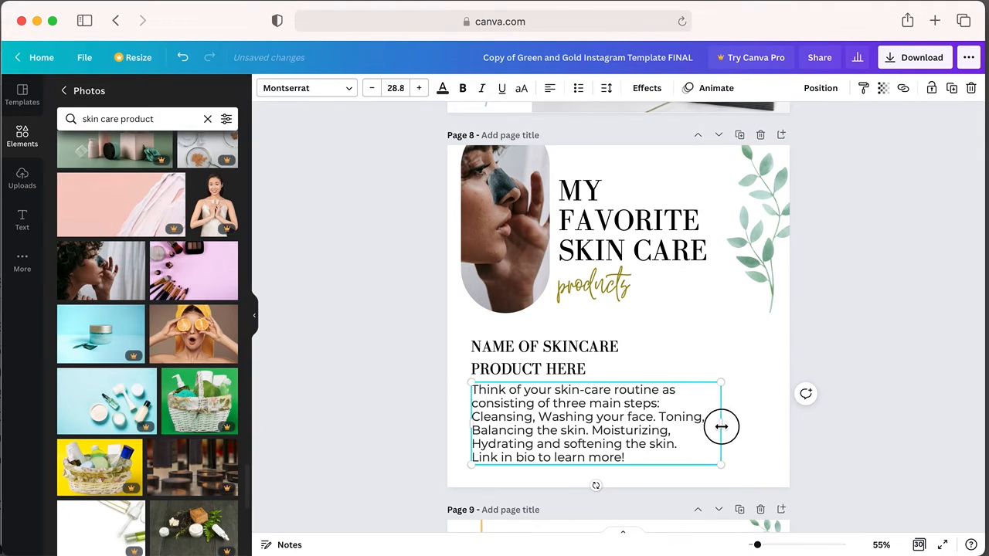
left_click_drag(722, 426, 774, 427)
Step: Select the photo and all the text on page 8 and move them down together slightly
left_click_drag(693, 459, 519, 362)
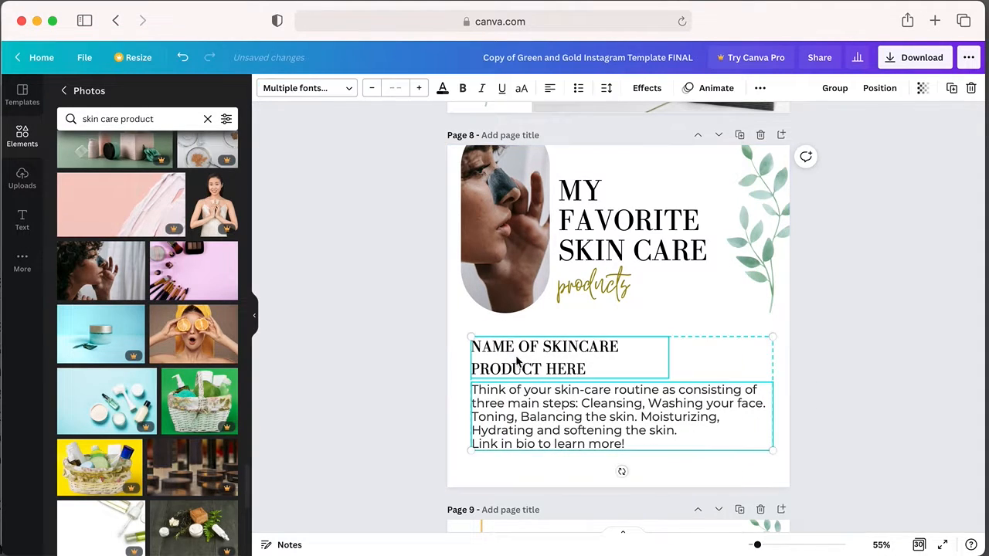
left_click_drag(779, 477, 523, 207)
left_click_drag(523, 207, 524, 229)
left_click(868, 298)
Step: Tilt the leaf branch counterclockwise and reposition it in the page's upper-right corner beside the heading
left_click_drag(777, 259, 753, 248)
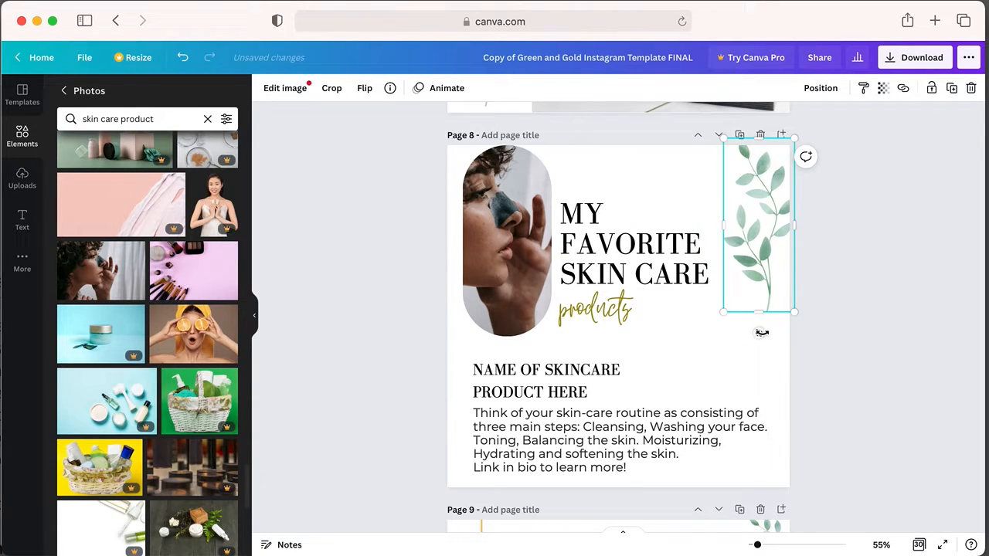
left_click_drag(762, 332, 813, 324)
left_click_drag(766, 263, 769, 269)
left_click(607, 344)
Step: Recolor the word "FAVORITE" in the heading with the document's olive gold, #9D8E09, and view its custom color code
left_click(649, 259)
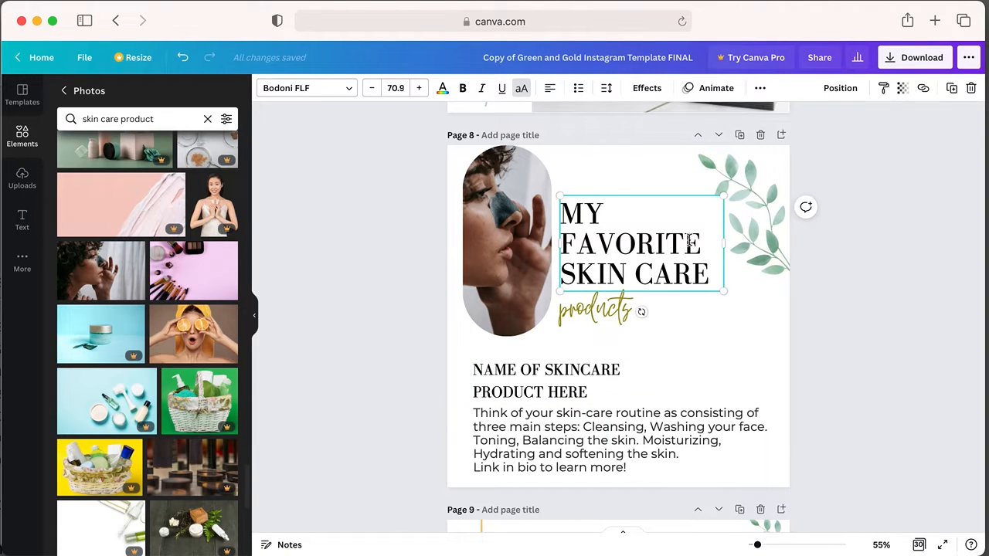
left_click_drag(703, 243, 556, 244)
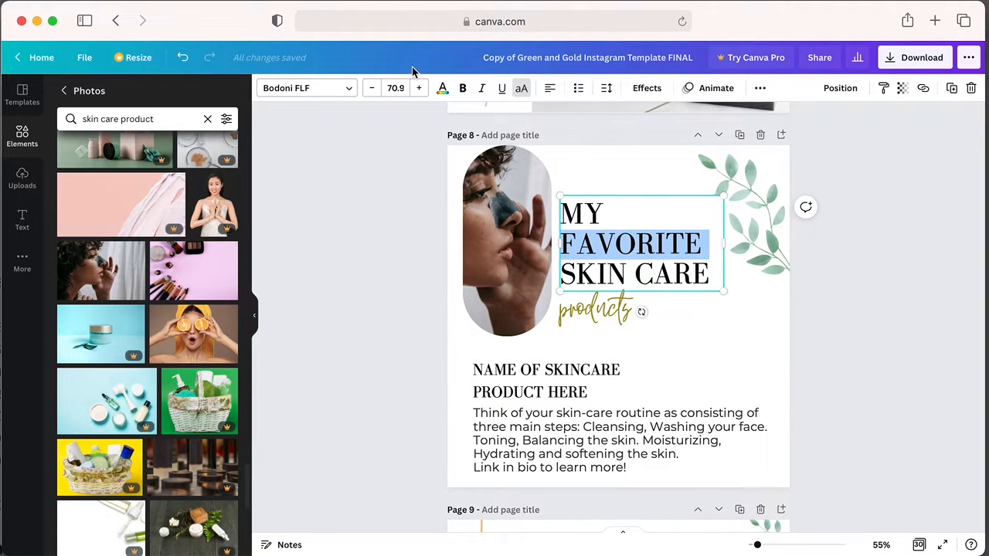
left_click(443, 91)
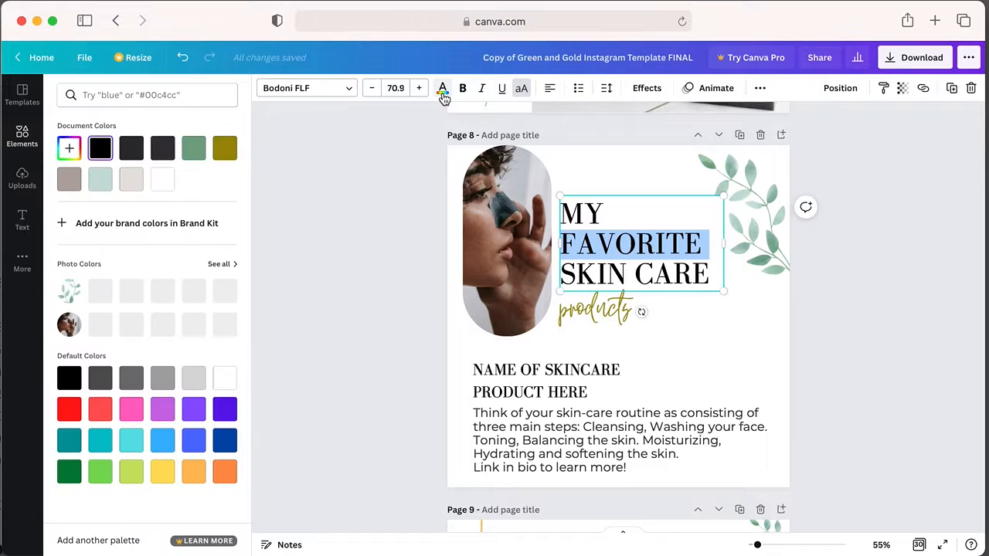
left_click(223, 151)
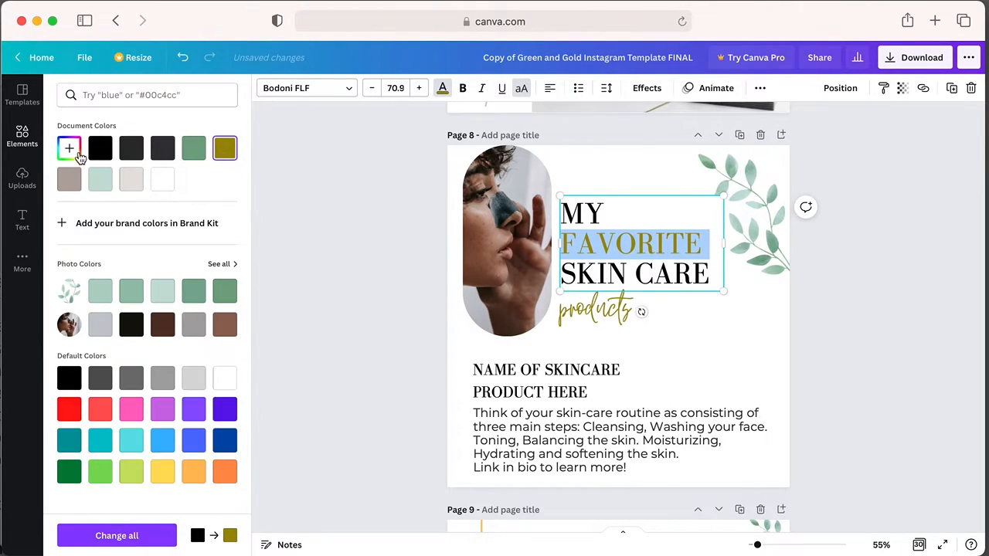
left_click(69, 150)
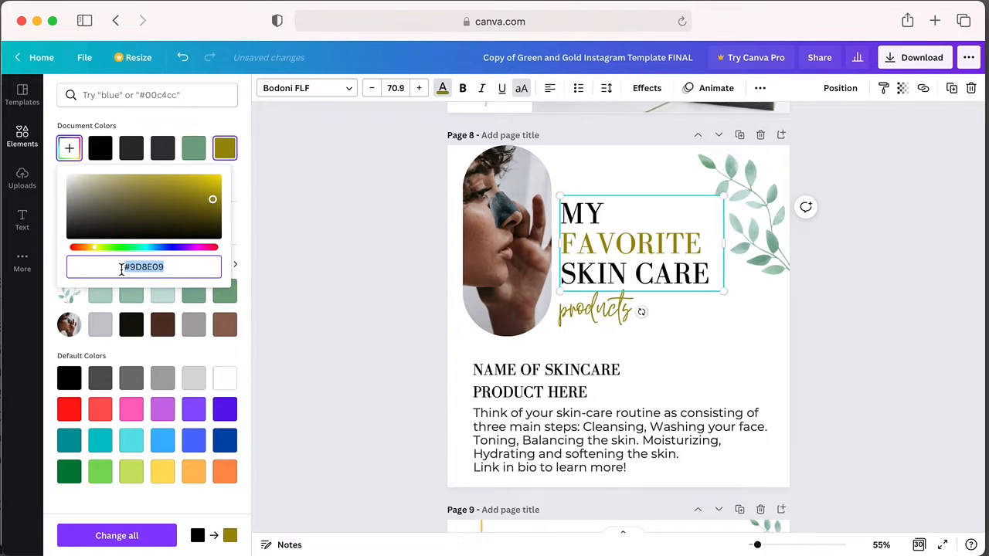
left_click(238, 347)
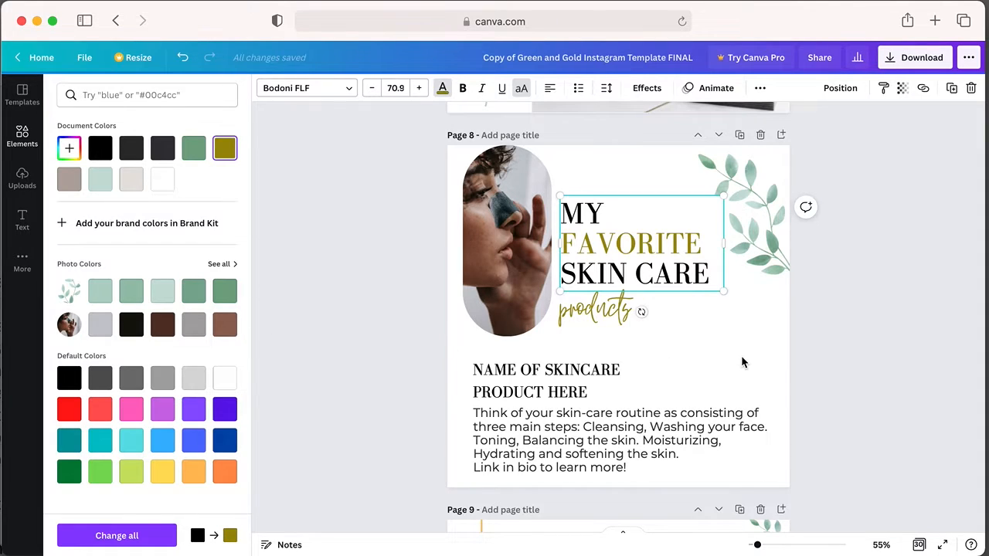
Step: Recolor the word "FAVORITE" with the darkest green from the leaf branch's photo colors and make it italic
left_click_drag(707, 244, 558, 244)
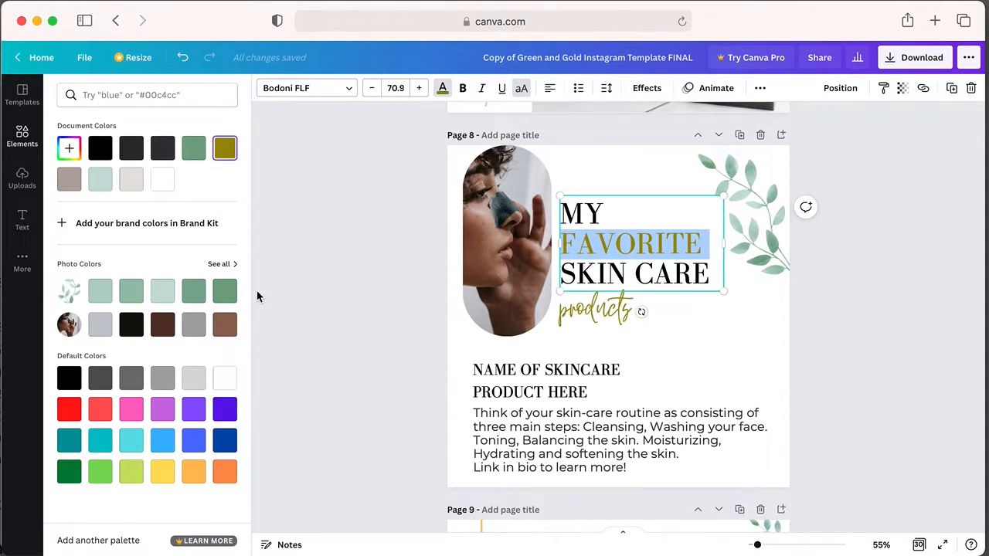
left_click(225, 291)
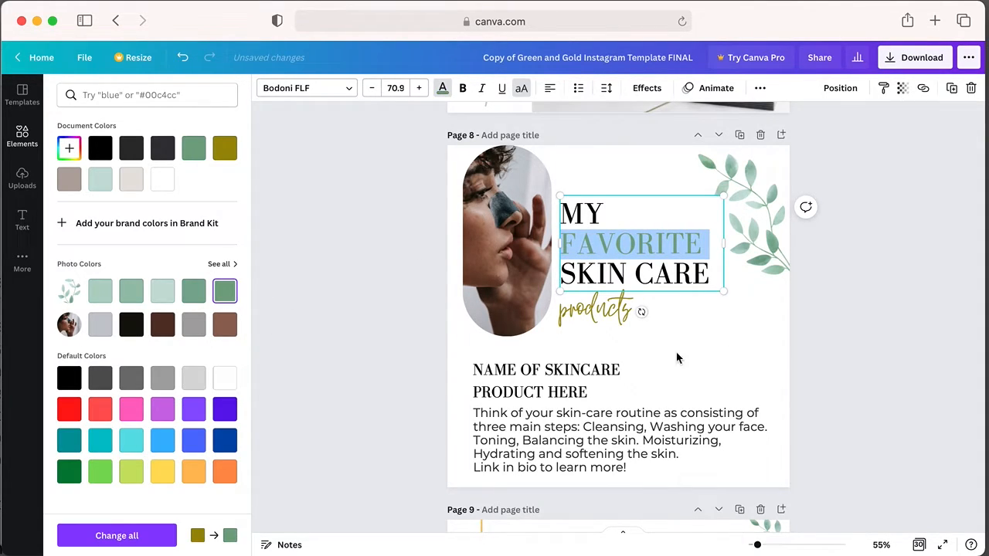
left_click(483, 91)
left_click(611, 161)
left_click(734, 232)
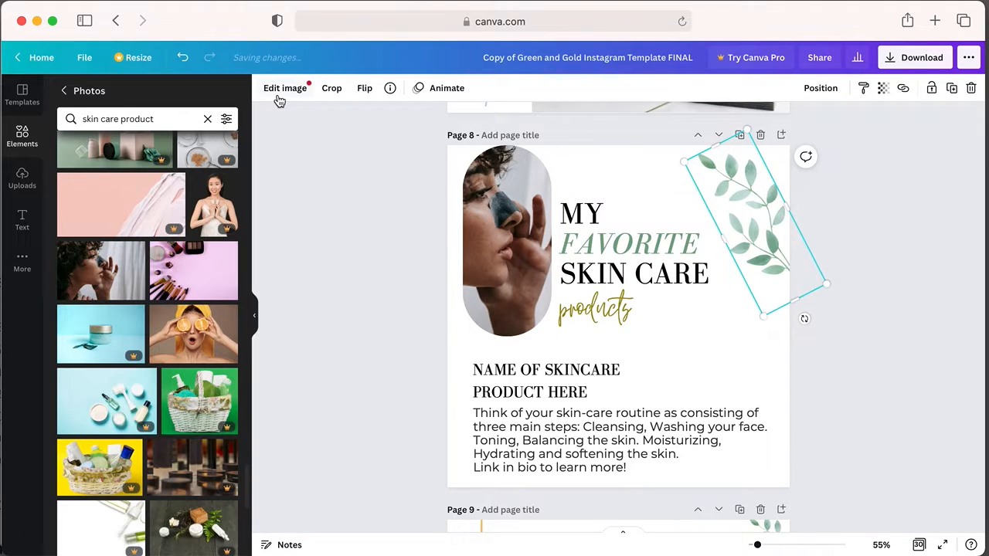
Step: Undo the italic formatting and both color changes on the word "FAVORITE"
left_click(182, 59)
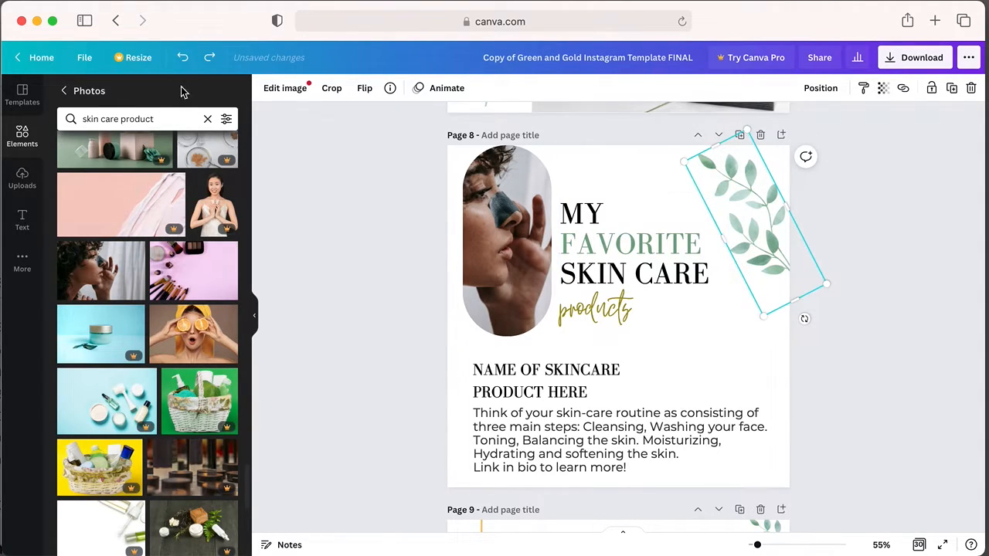
left_click(191, 58)
left_click(191, 60)
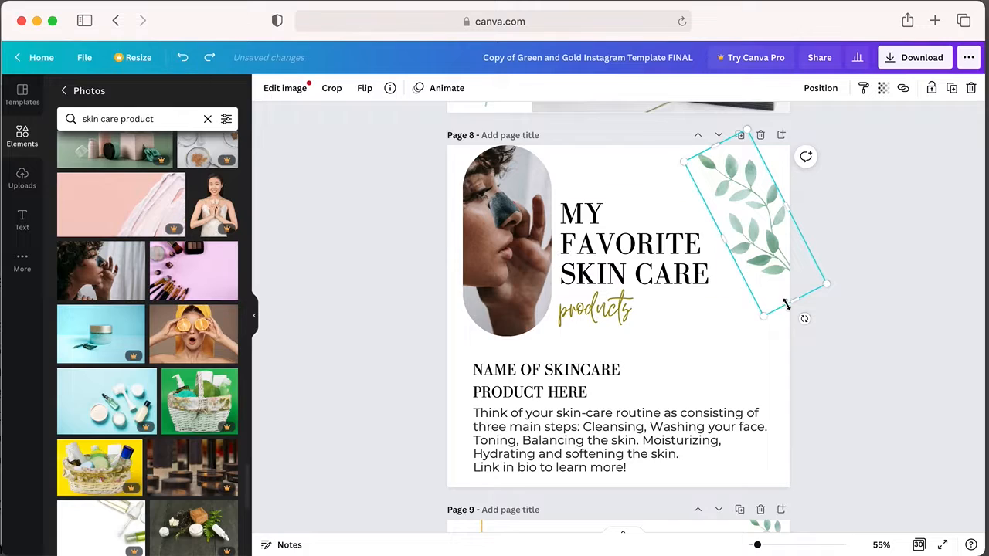
left_click(873, 361)
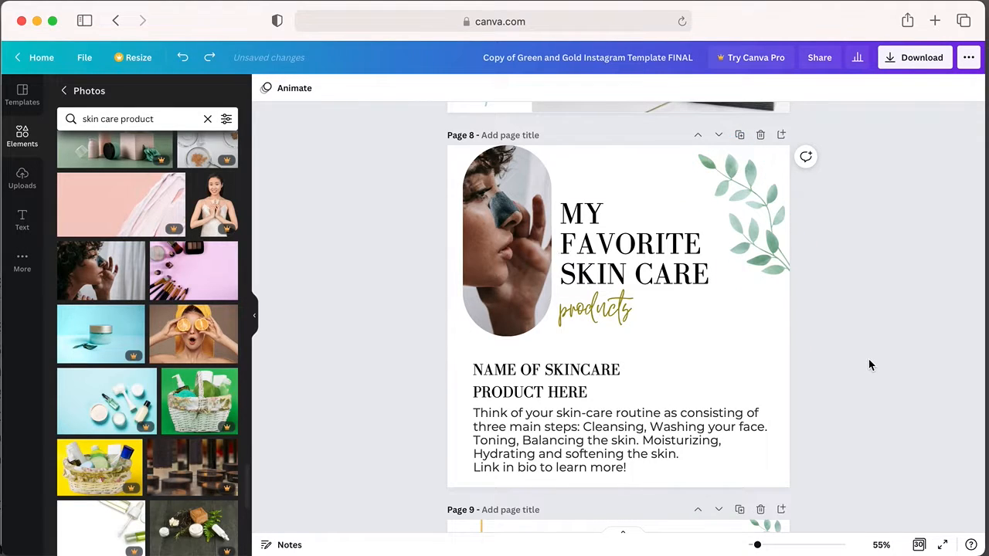
Step: Move the rounded photo down slightly and shift the "products" script right and a little lower beneath the heading
left_click(528, 210)
left_click_drag(513, 212, 510, 218)
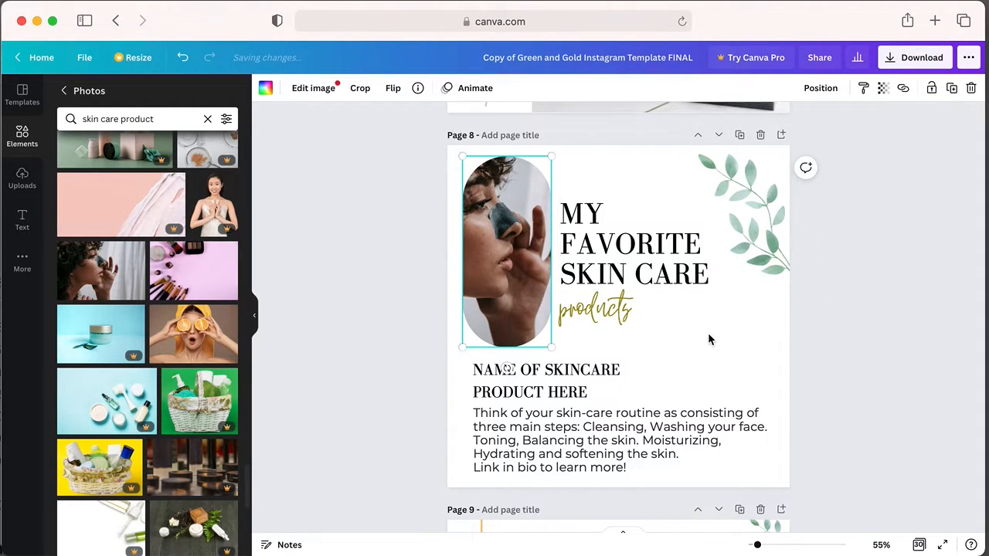
left_click(584, 191)
left_click_drag(582, 171, 672, 317)
left_click(660, 344)
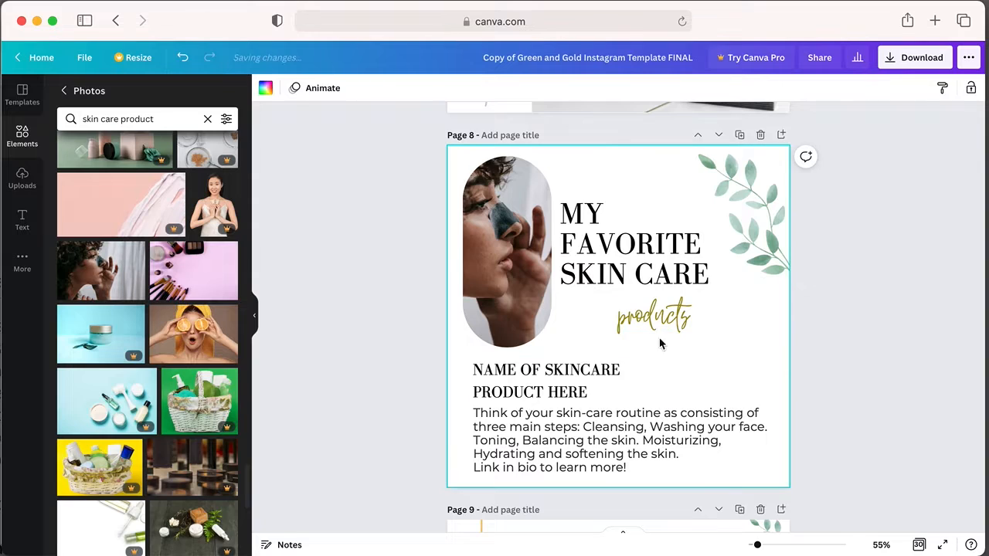
Step: Align the left edges of the heading and the "products" script
left_click(608, 165)
left_click_drag(608, 165, 670, 334)
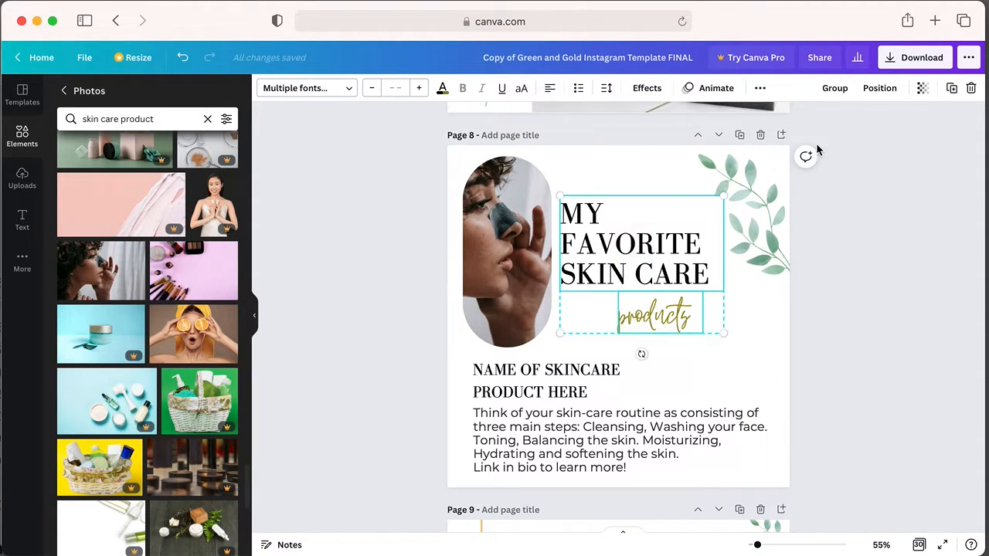
left_click(878, 90)
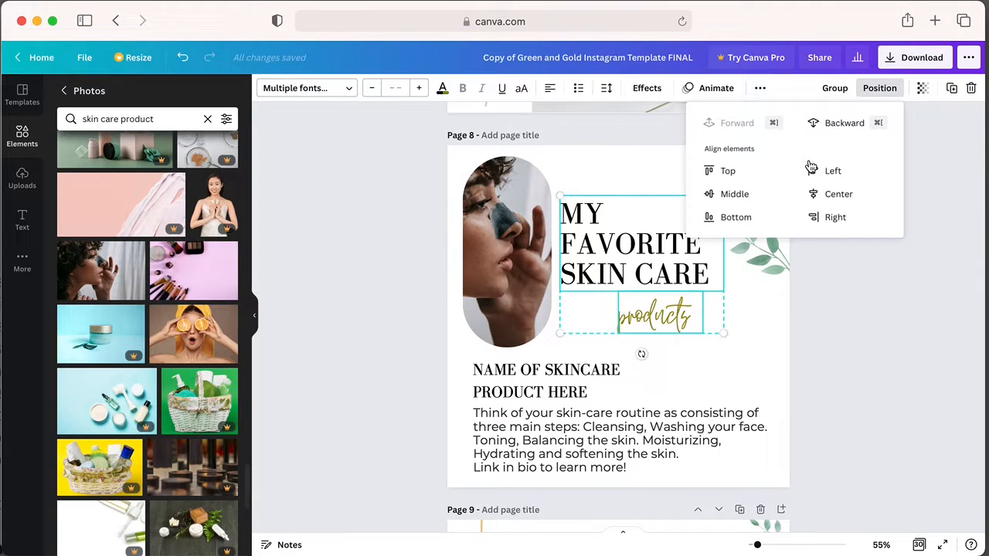
left_click(843, 173)
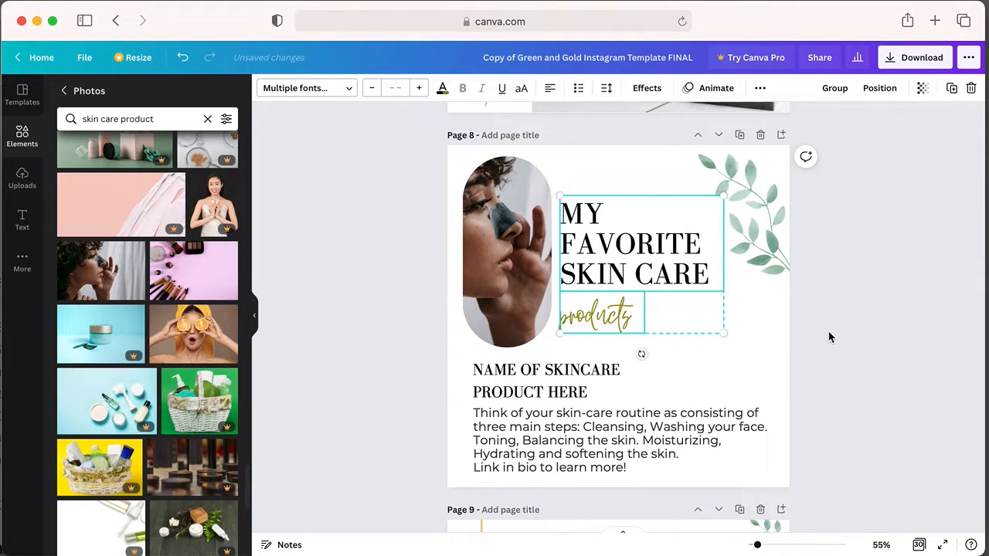
Step: Narrow the "NAME OF SKINCARE PRODUCT HERE" text box to fit its text and center it horizontally on the page
left_click(651, 383)
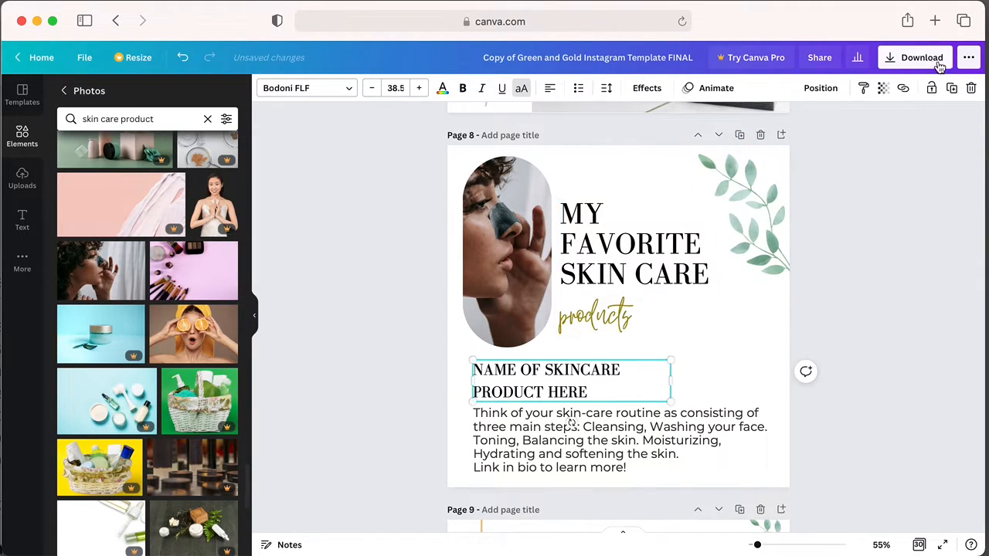
left_click_drag(672, 381, 625, 379)
left_click(821, 88)
left_click(779, 194)
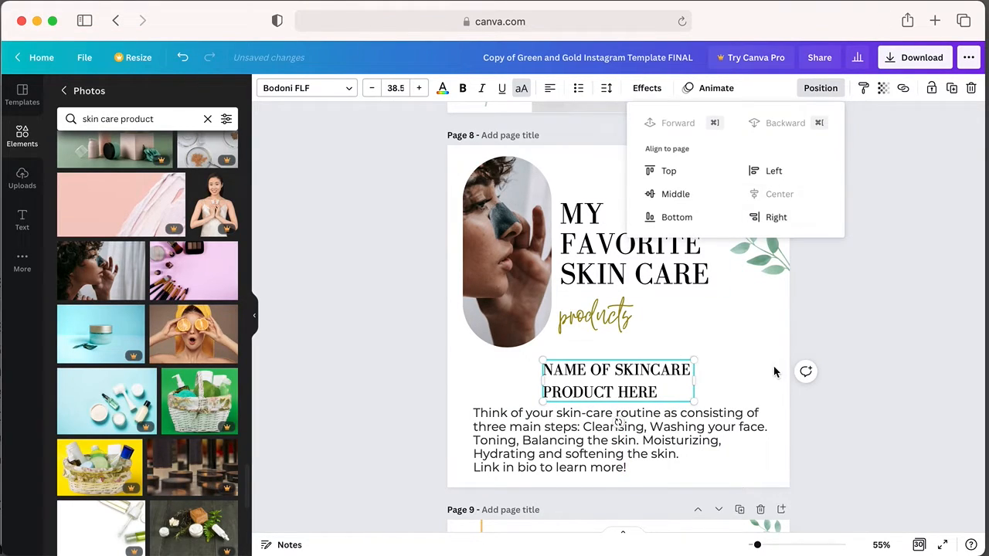
Step: Undo the horizontal centering of the "NAME OF SKINCARE PRODUCT HERE" text box
left_click(744, 367)
left_click(183, 57)
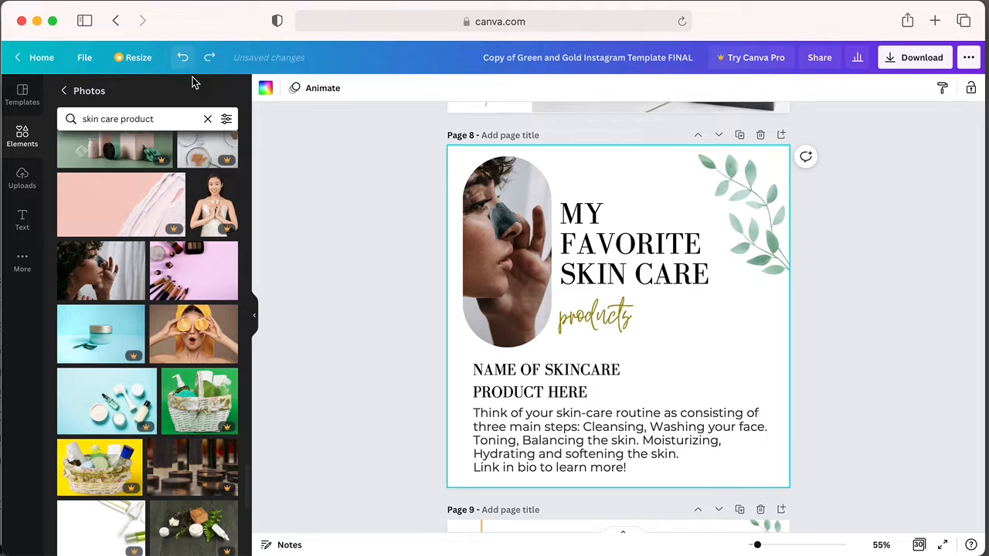
Step: Lock the rounded photo in place and unlock it again
left_click(515, 219)
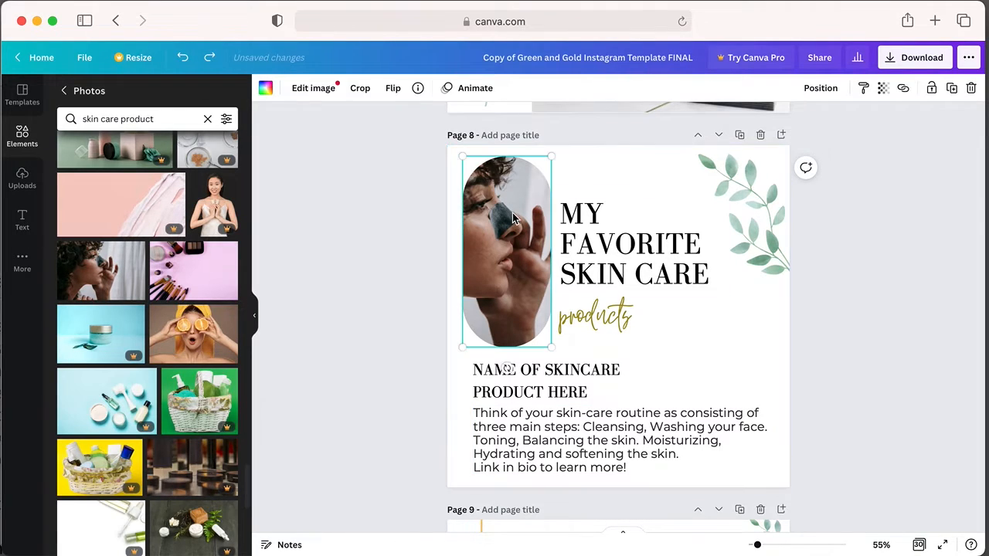
left_click(931, 90)
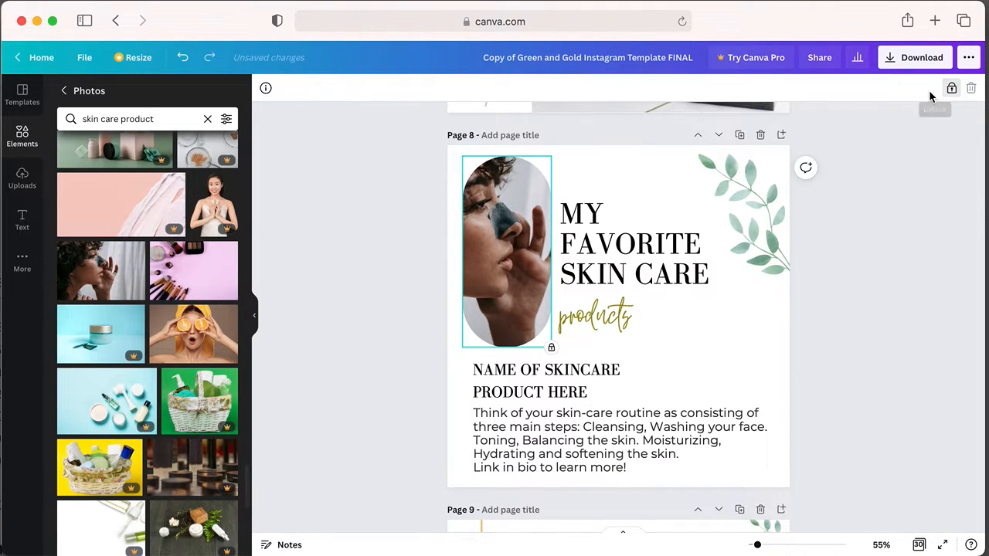
left_click(454, 200)
left_click(470, 205)
left_click(954, 88)
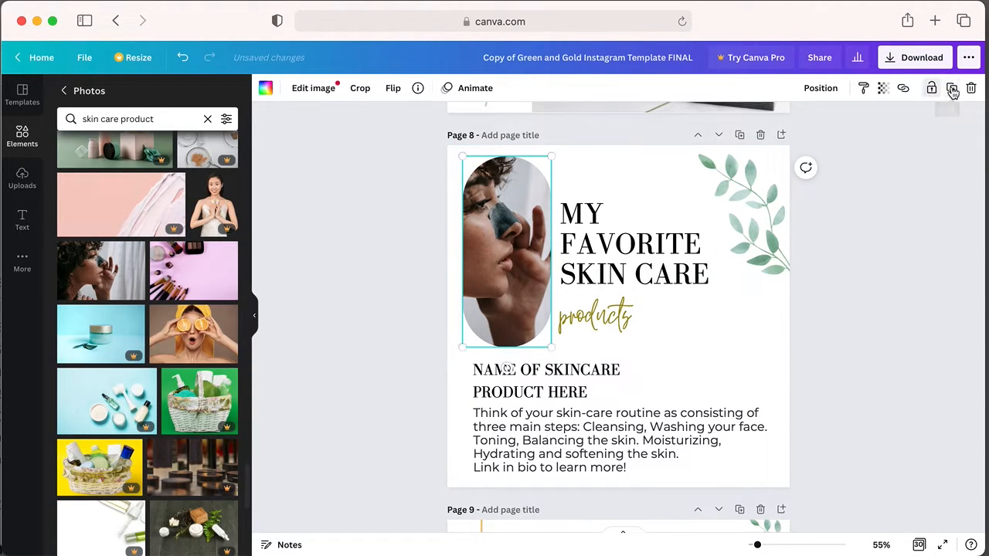
Step: Move the rounded photo slightly down and to the right on page 8
left_click(575, 180)
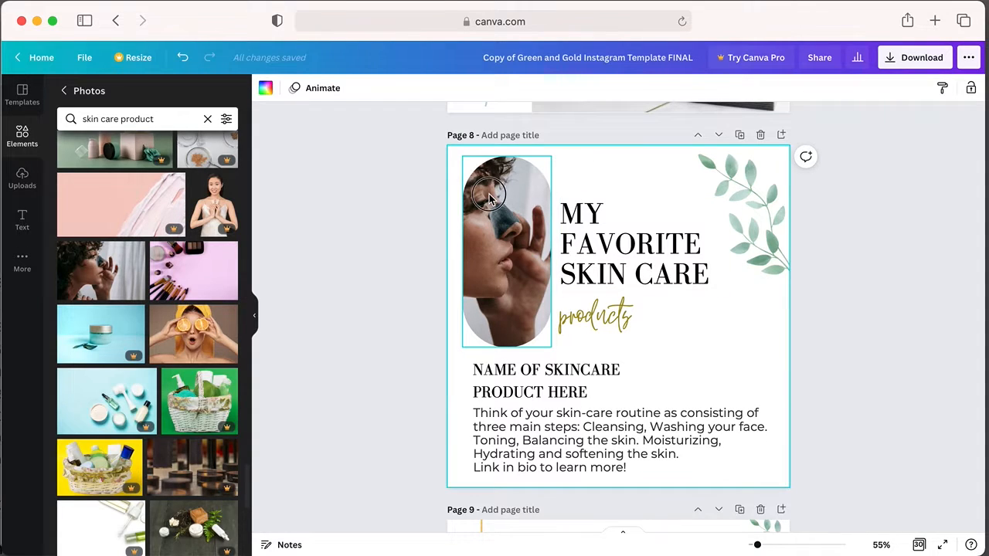
left_click_drag(489, 195, 492, 201)
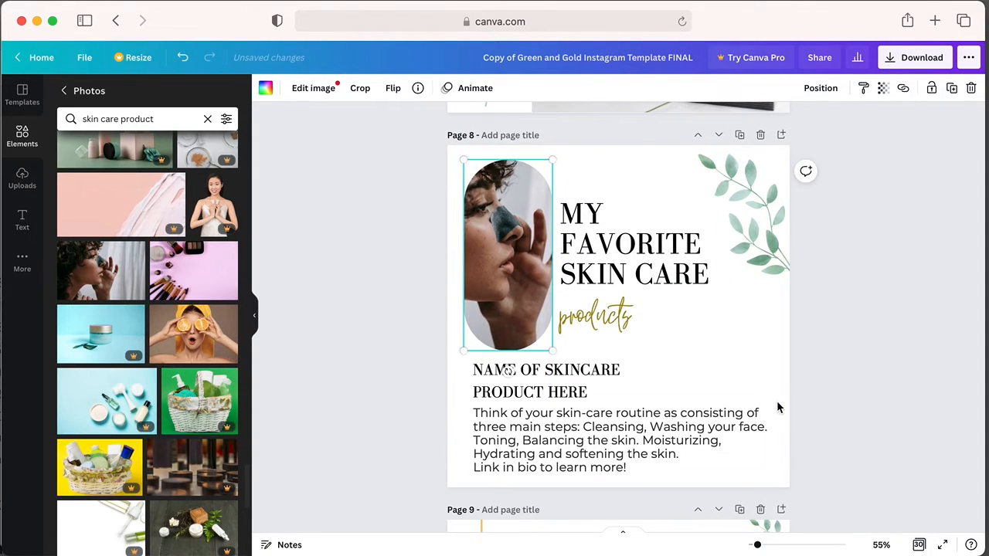
left_click(749, 400)
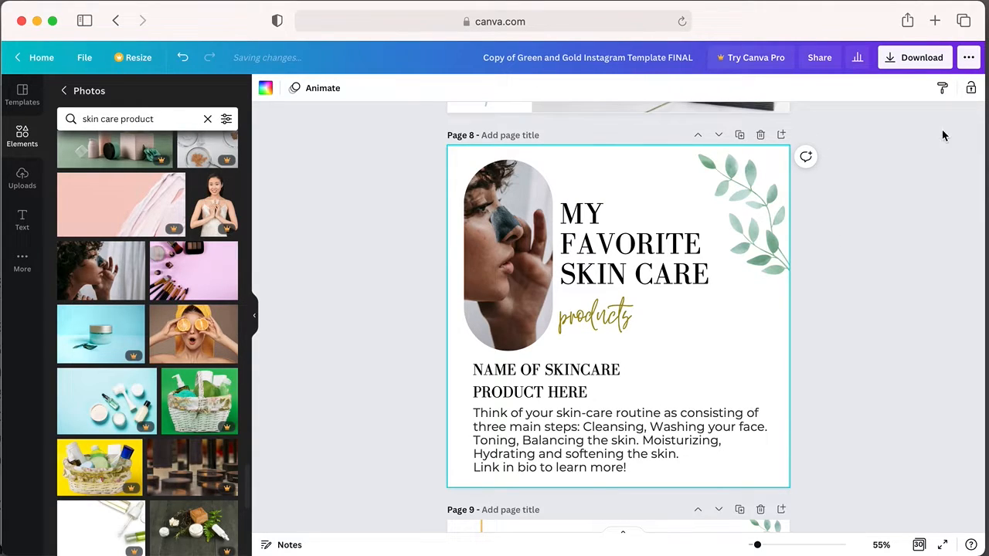
Step: Download only page 8 of the design as a PNG and close the preview of the downloaded image
left_click(914, 60)
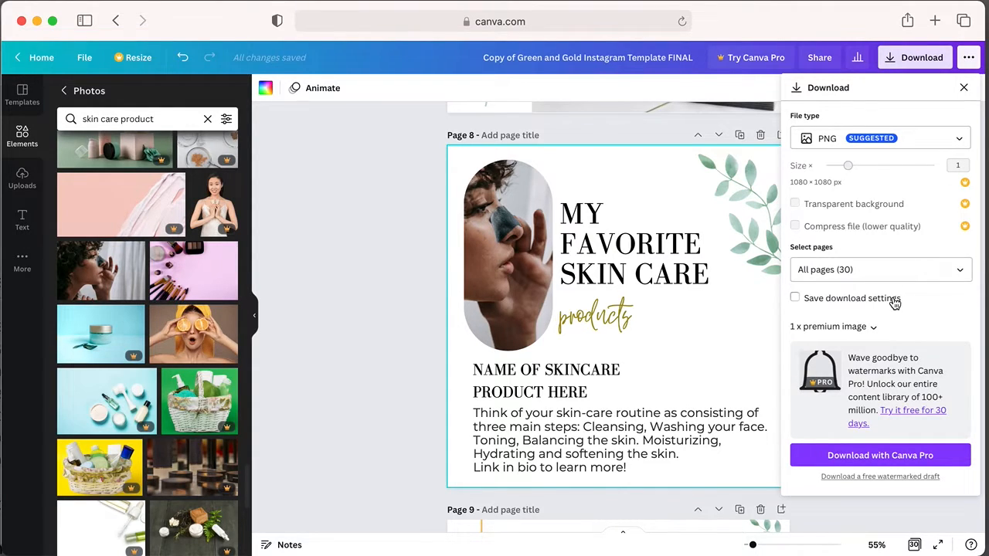
left_click(961, 274)
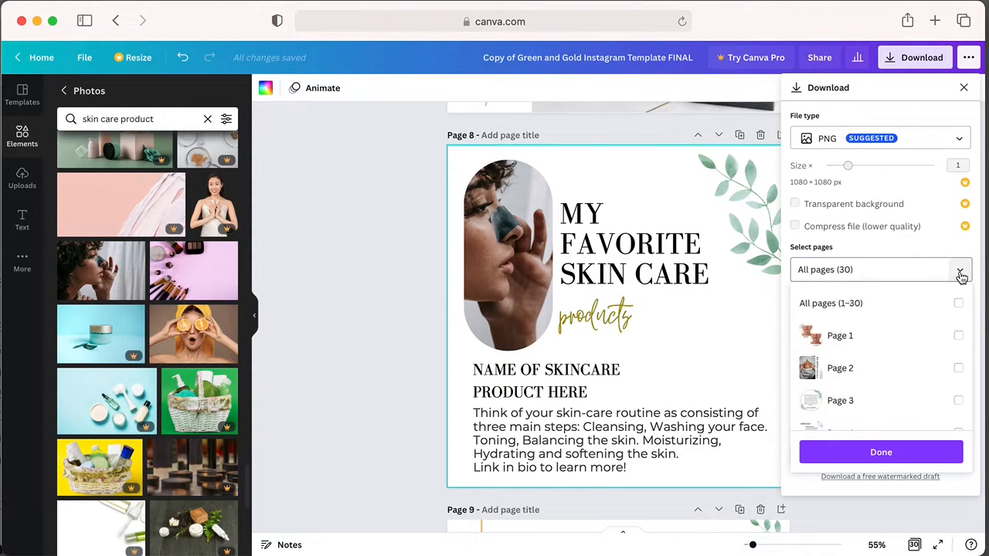
scroll(891, 360, "down", 5)
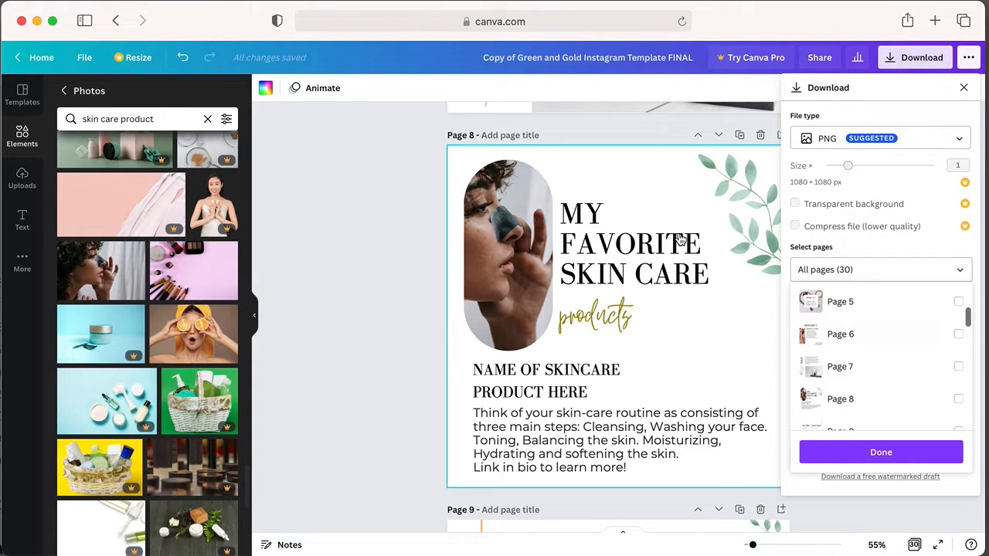
left_click(917, 403)
scroll(917, 404, "down", 3)
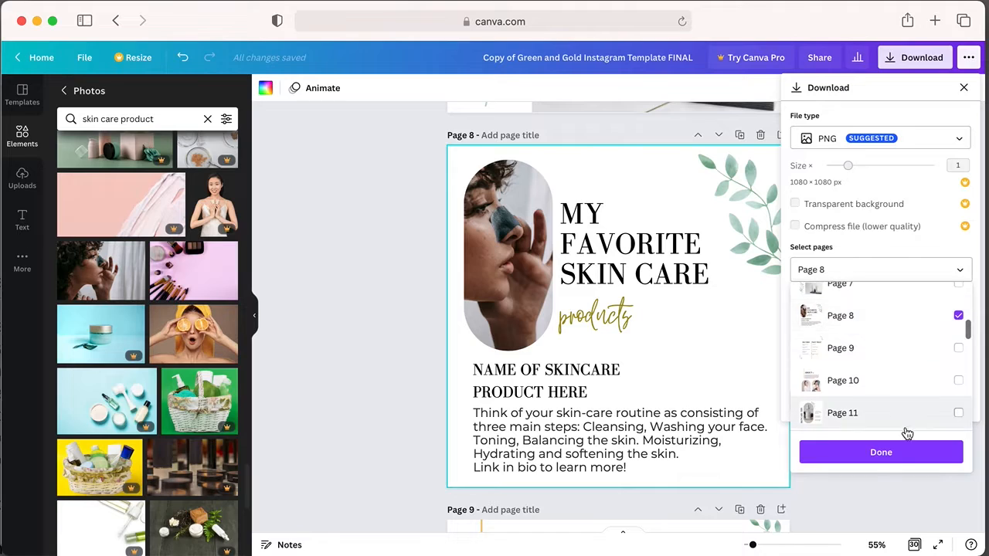
left_click(874, 456)
left_click(897, 404)
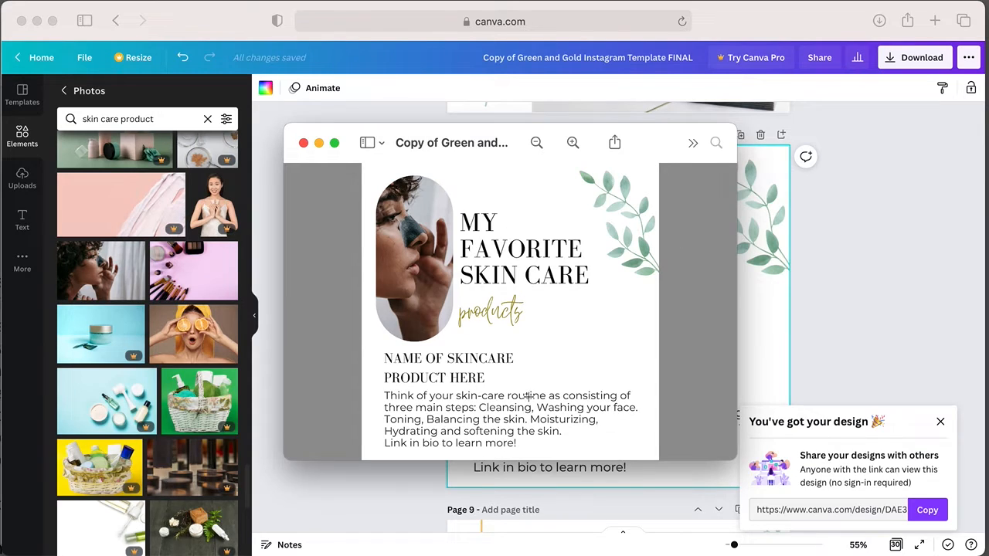
left_click(303, 143)
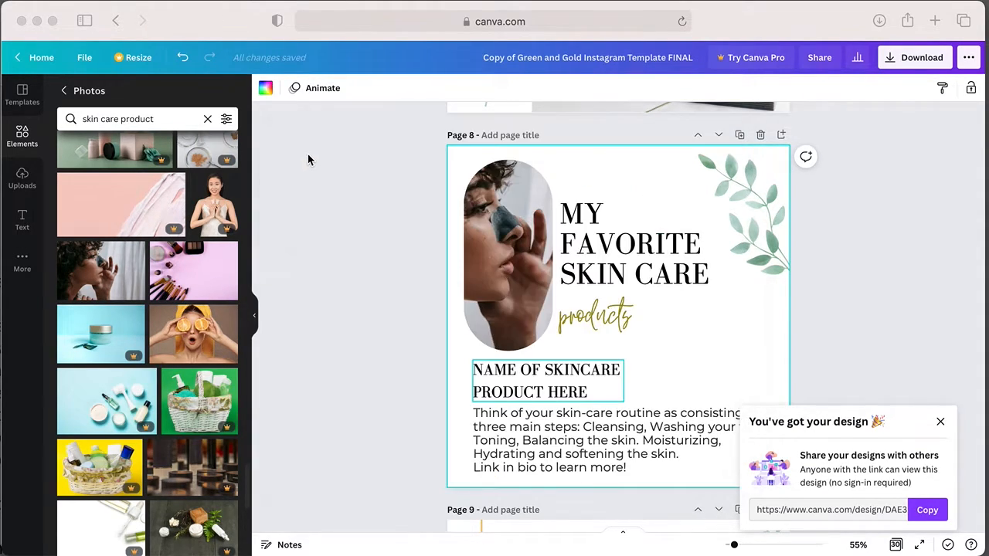
left_click(376, 169)
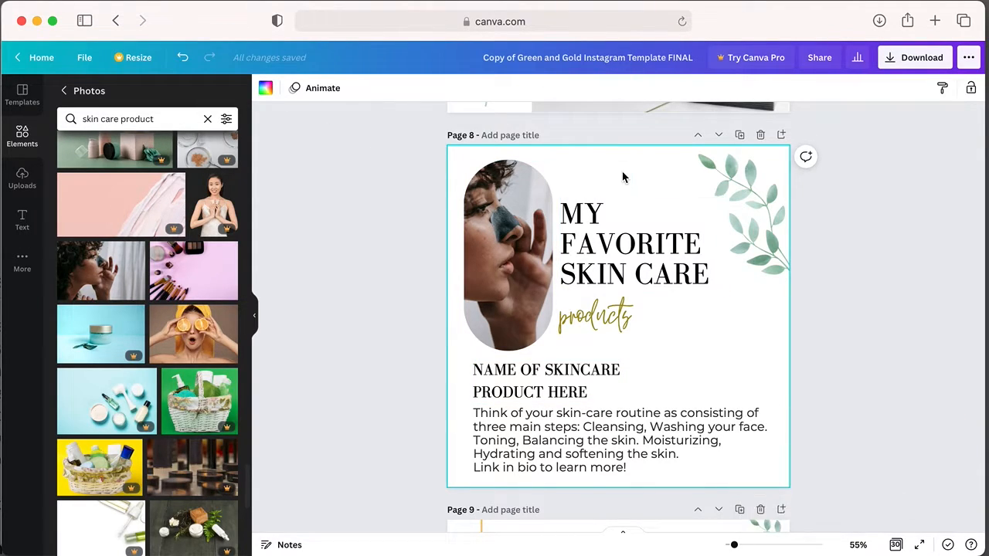
Step: Examine the image editing options for the rounded photo, from adjustments and filters to the Trippy effect, and leave them without applying any
left_click(521, 195)
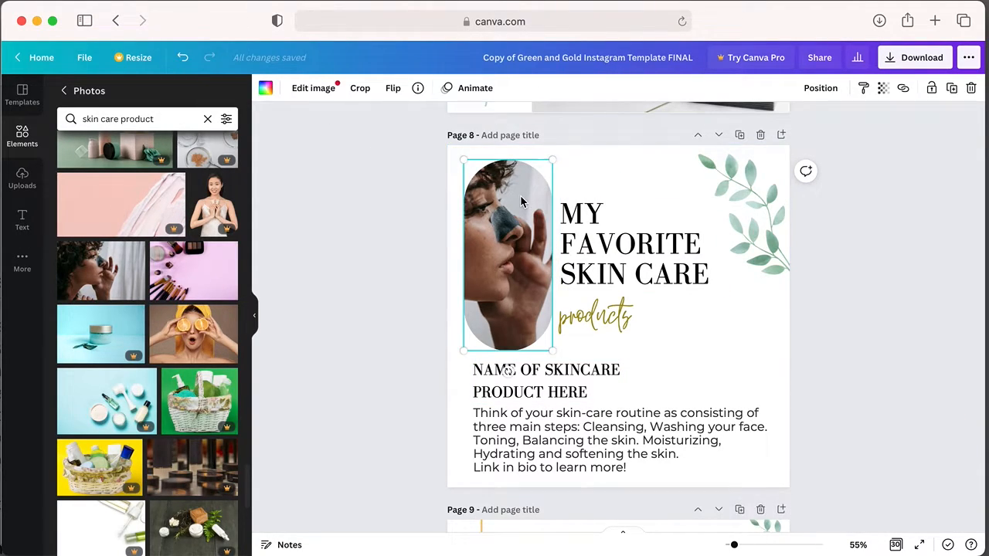
left_click(314, 89)
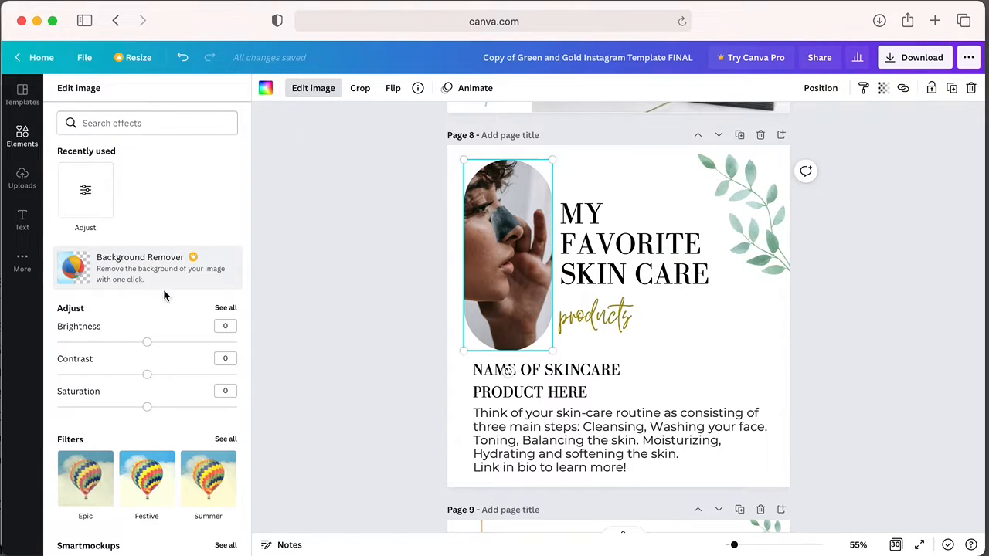
scroll(188, 353, "down", 6)
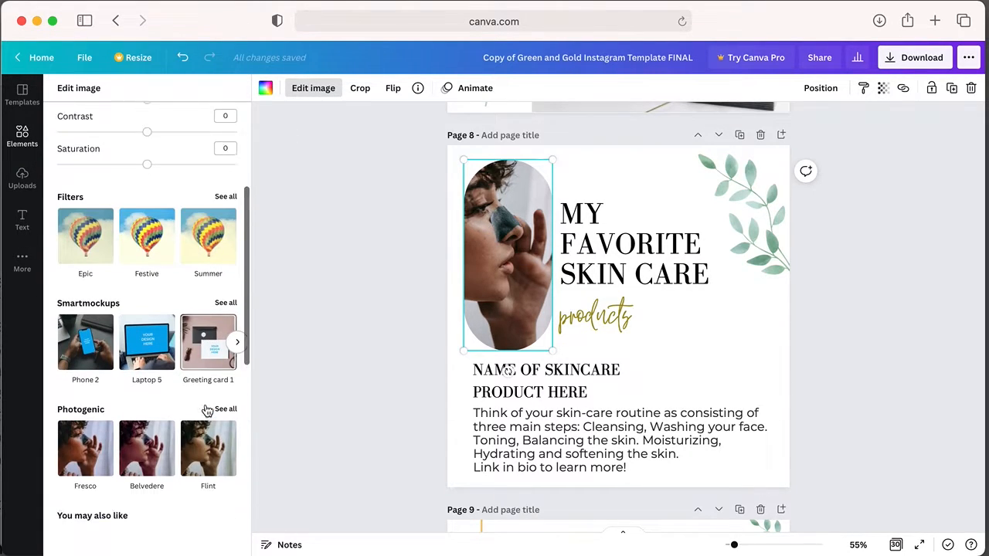
scroll(201, 408, "down", 10)
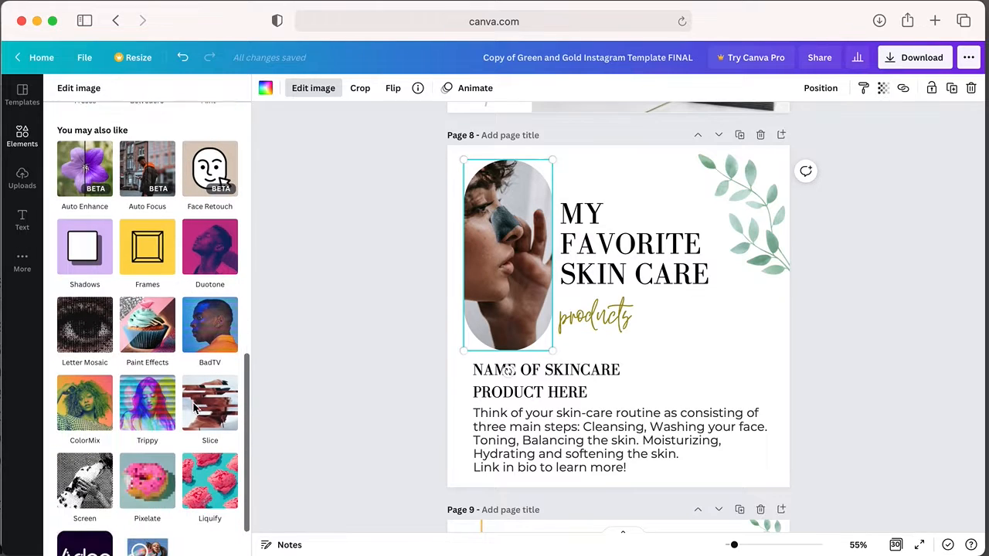
scroll(193, 364, "down", 2)
left_click(215, 362)
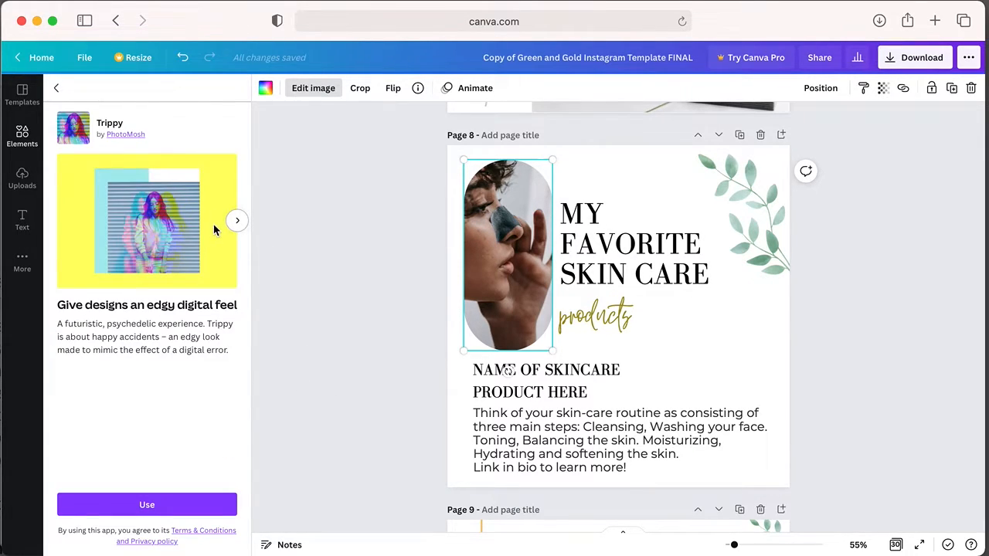
left_click(914, 189)
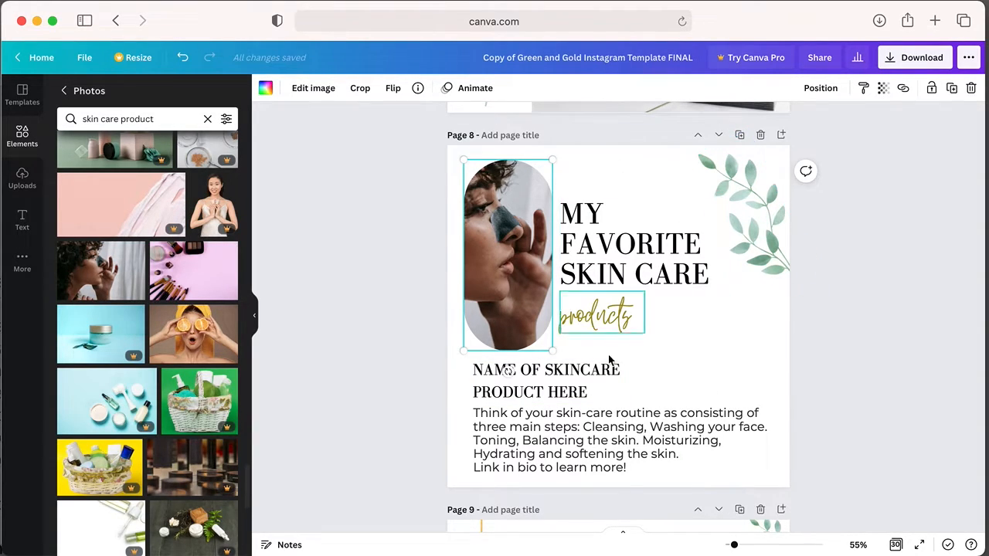
left_click(681, 370)
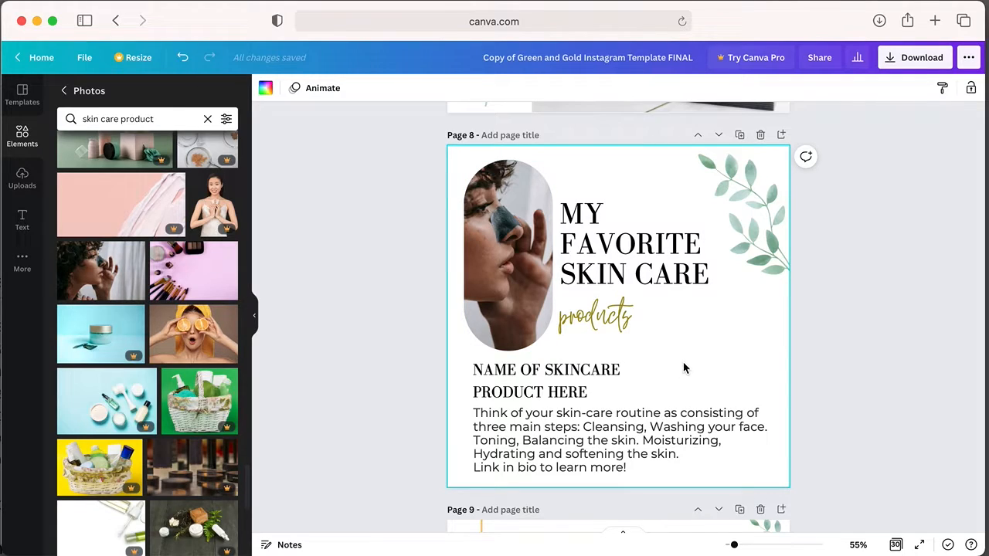